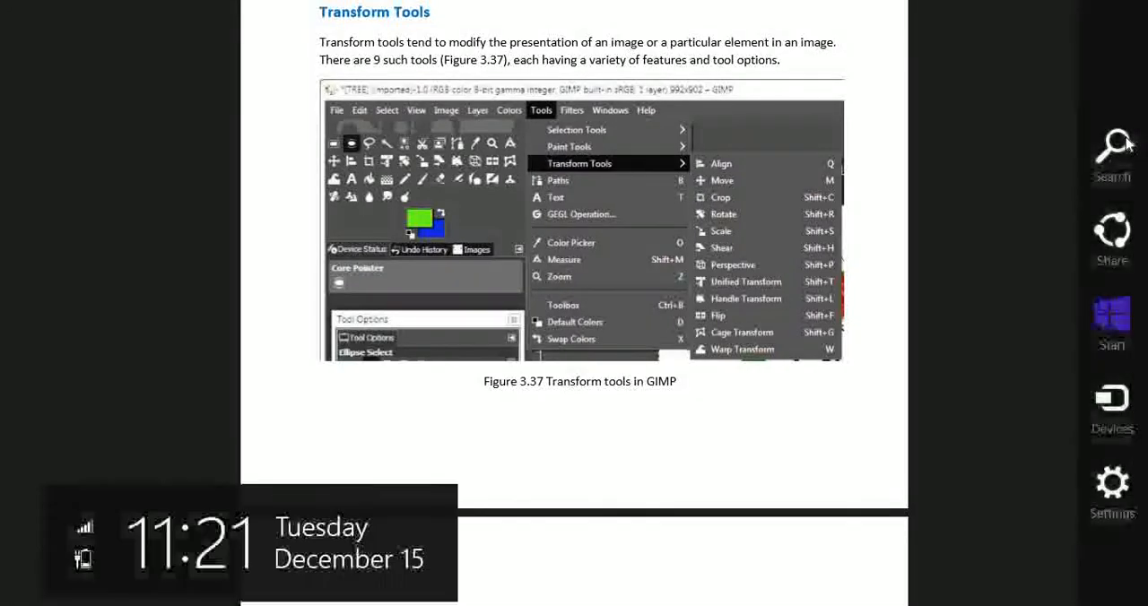
- Search the computer for "gimp" and launch GIMP 2.10.22
{"action": "left_click", "coordinate": [1127, 144]}
{"action": "type", "text": "g"}
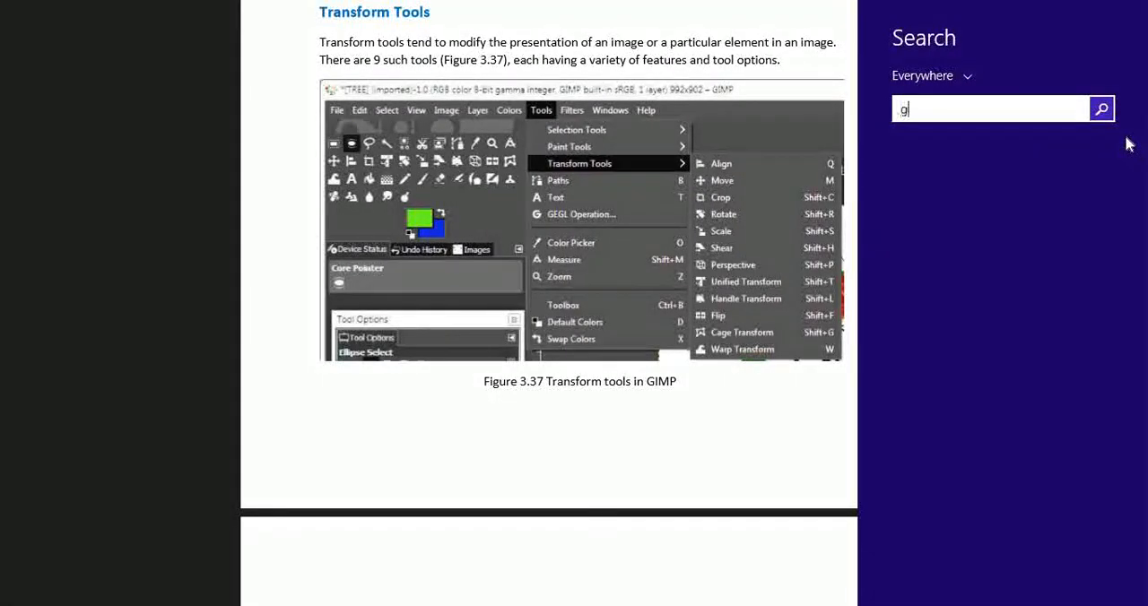
{"action": "type", "text": "imp 2.10.22"}
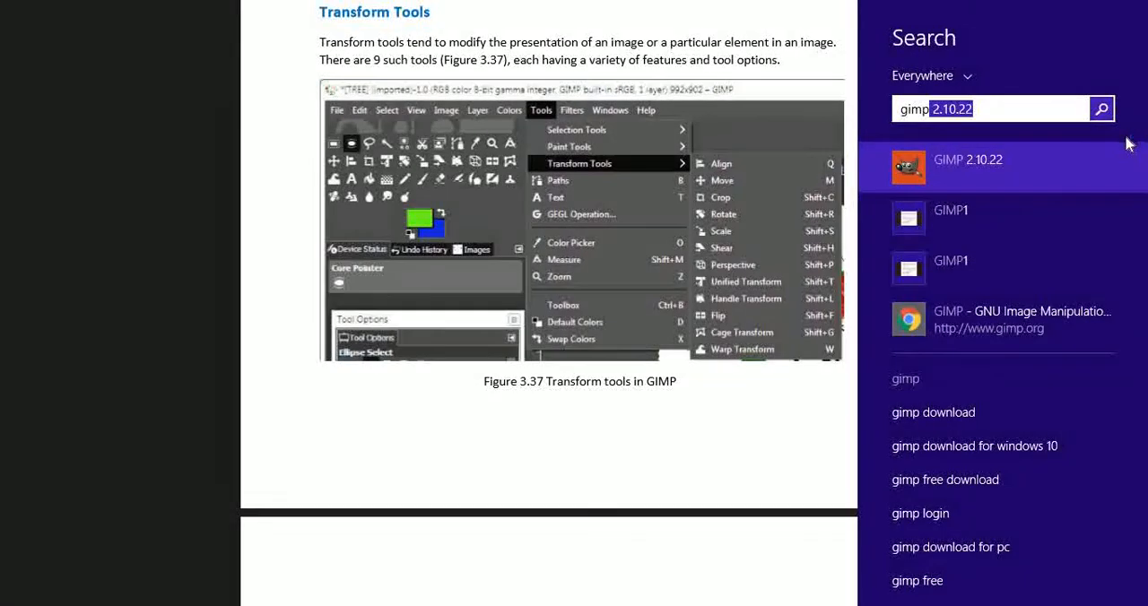
{"action": "key", "text": "Return"}
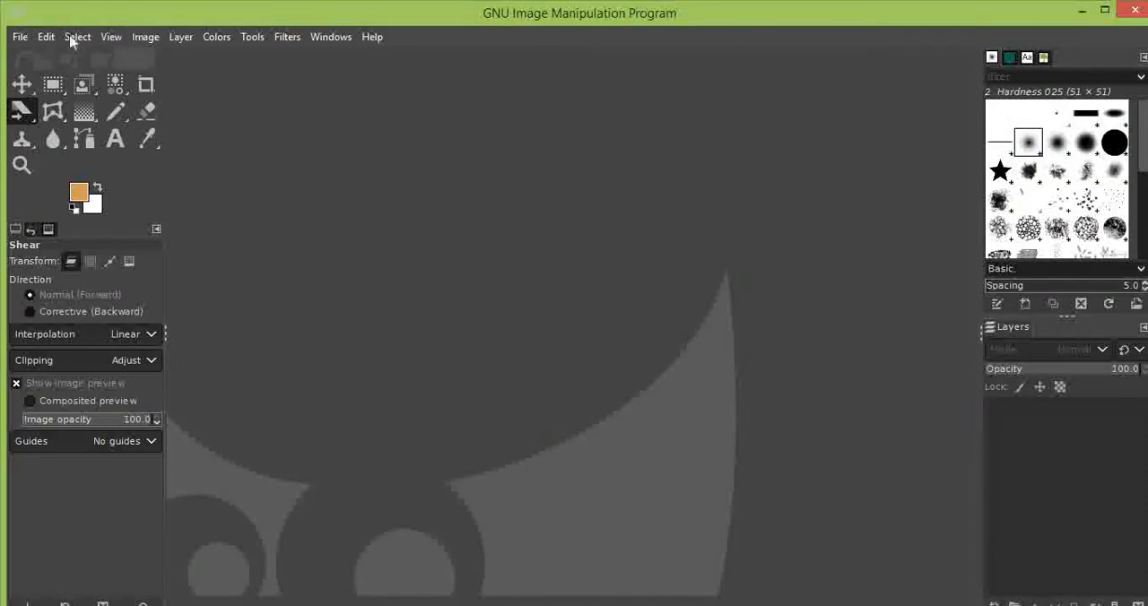
- Open the recently used image hut.jpg
{"action": "left_click", "coordinate": [18, 38]}
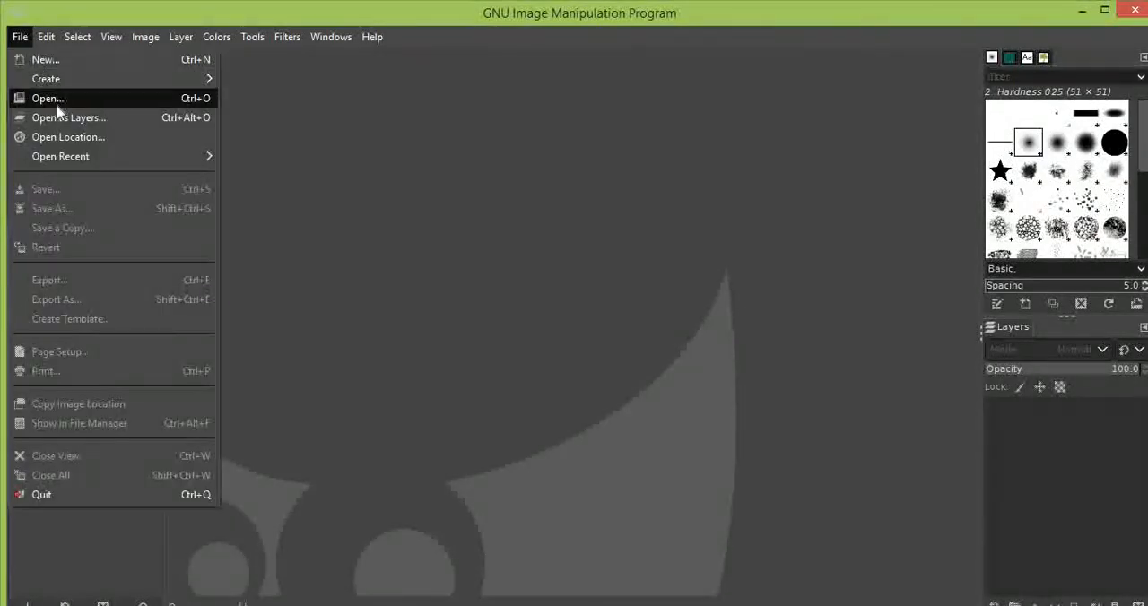
{"action": "left_click", "coordinate": [57, 96]}
{"action": "left_click", "coordinate": [254, 97]}
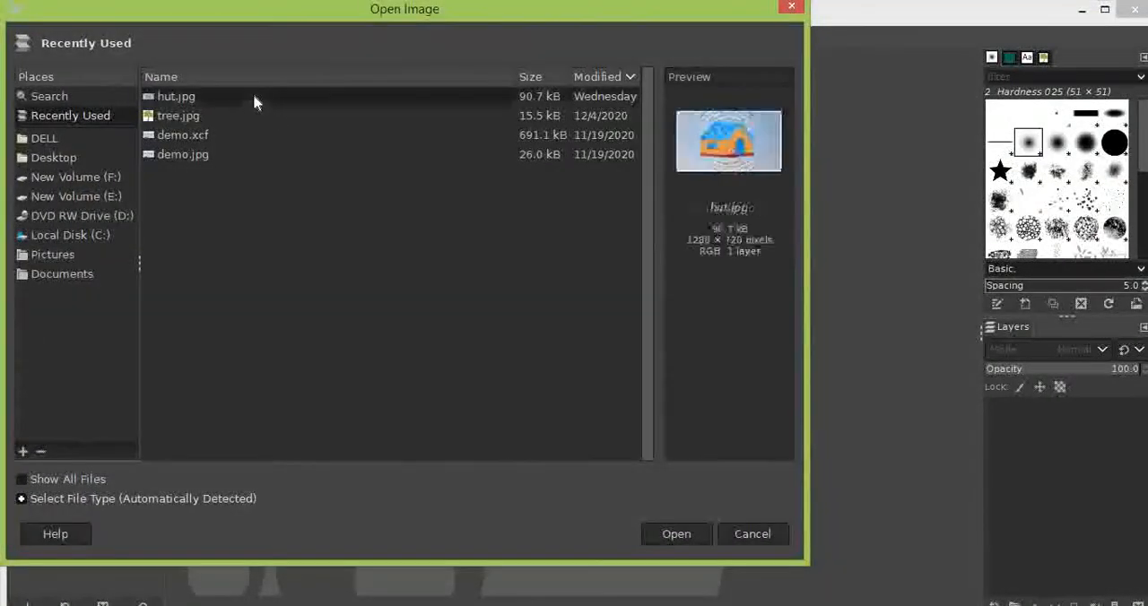
{"action": "left_click", "coordinate": [688, 533]}
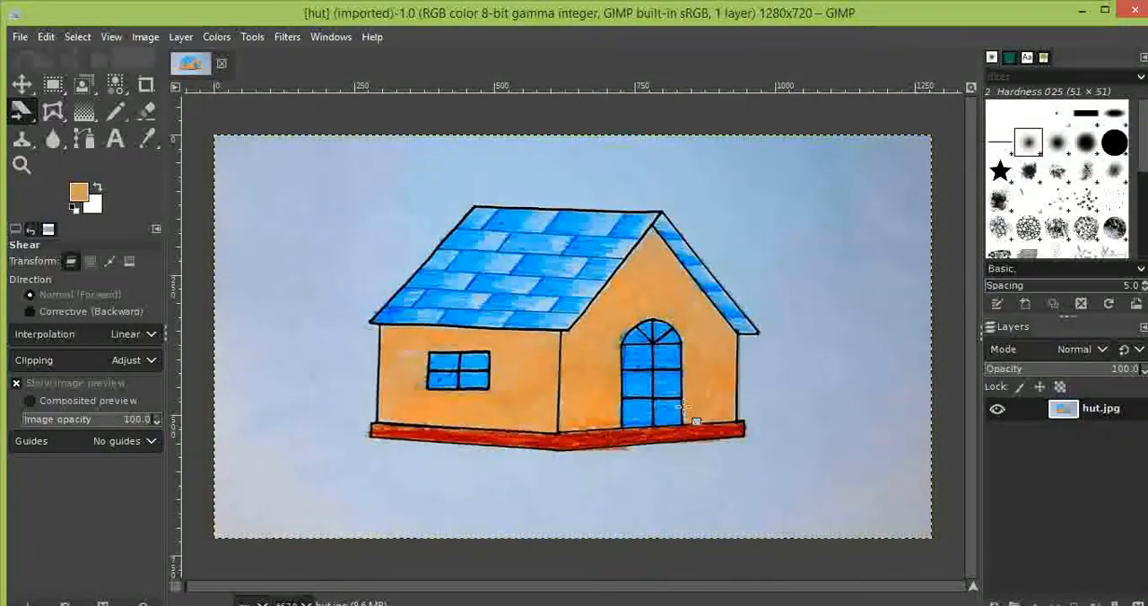
- Activate the Align transform tool and choose First item as the object to align relative to
{"action": "left_click", "coordinate": [263, 43]}
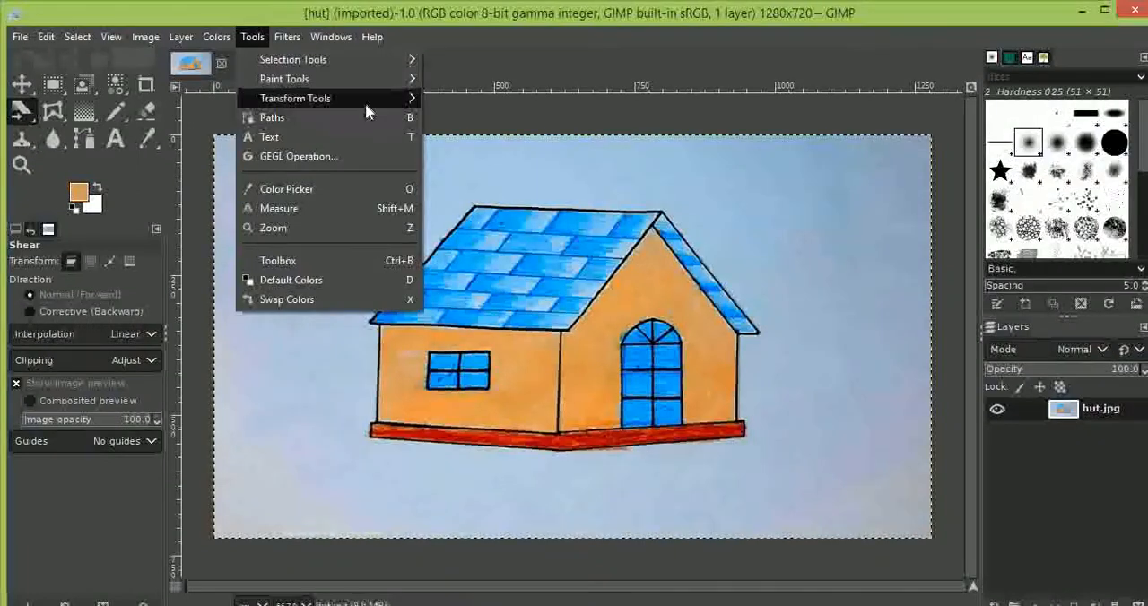
{"action": "mouse_move", "coordinate": [368, 79]}
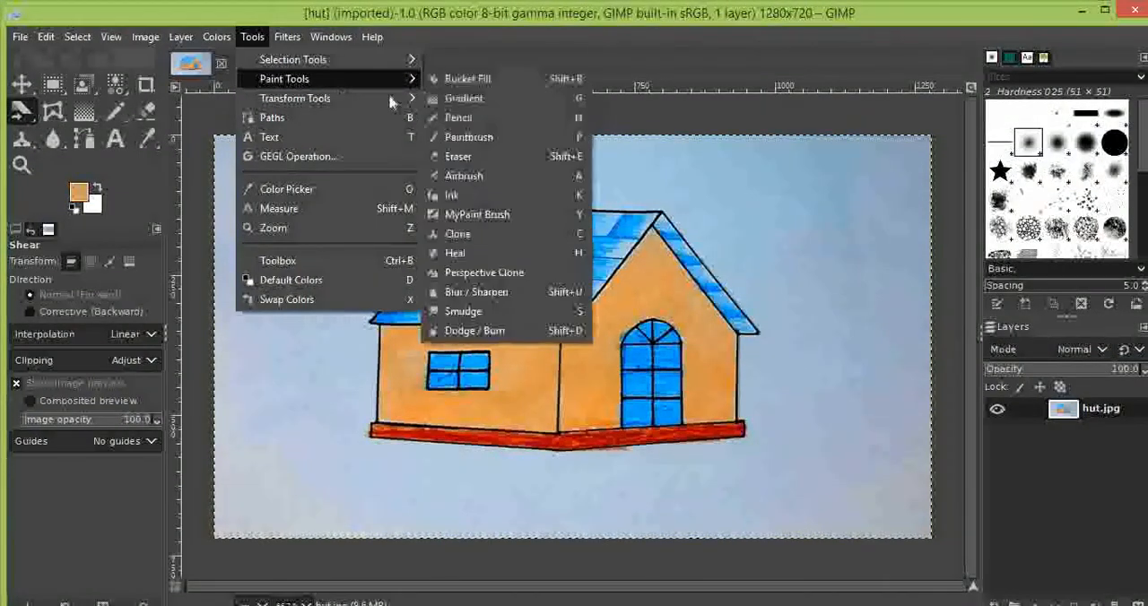
{"action": "mouse_move", "coordinate": [390, 99]}
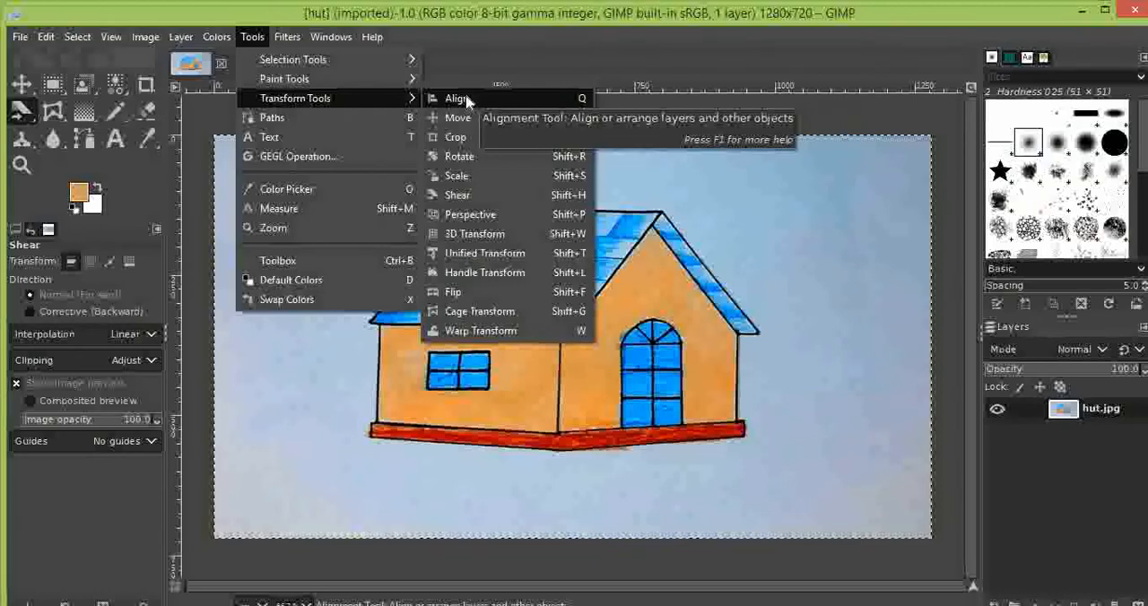
{"action": "left_click", "coordinate": [467, 100]}
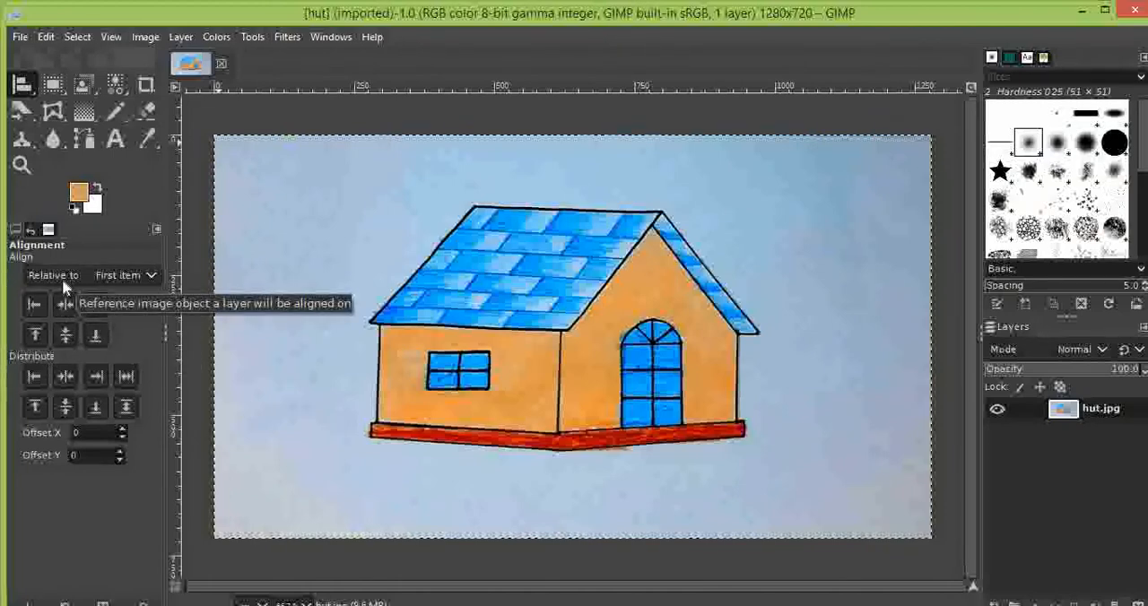
{"action": "left_click", "coordinate": [139, 278]}
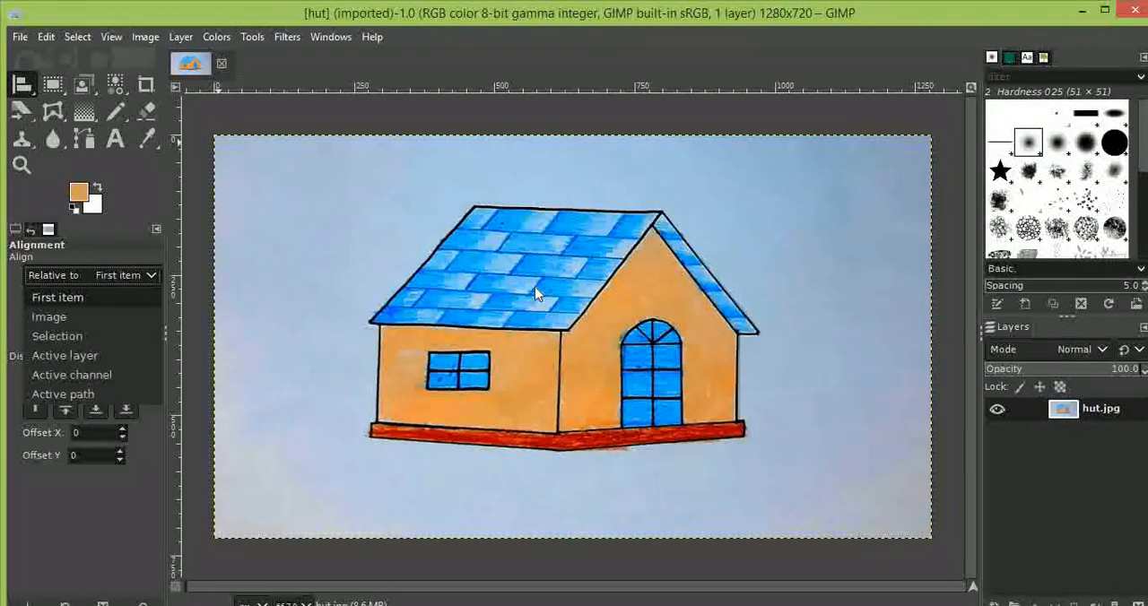
{"action": "left_click", "coordinate": [50, 295]}
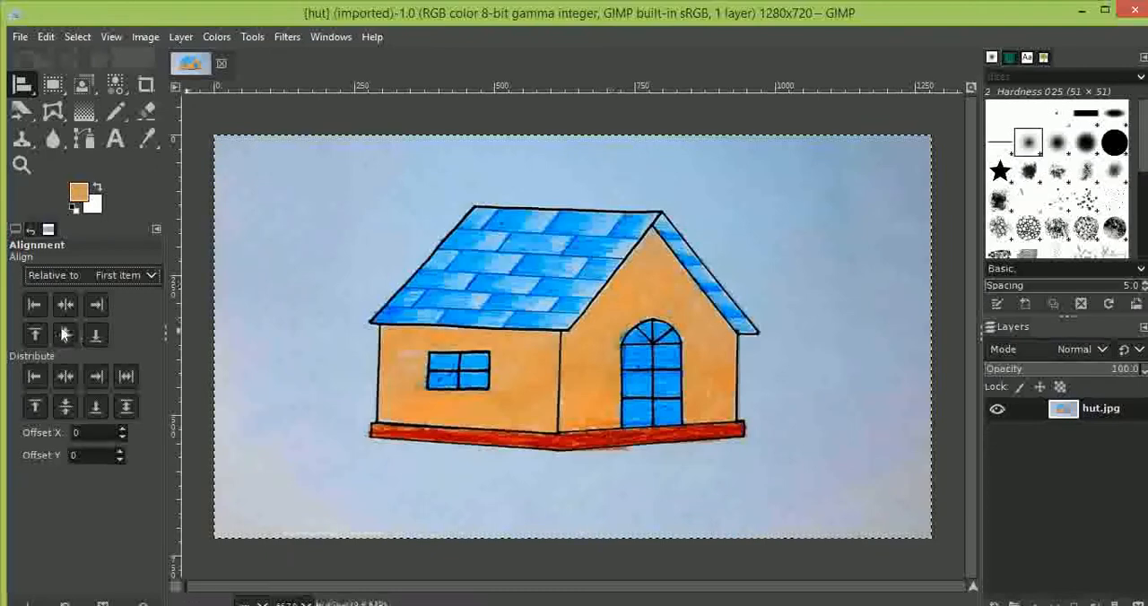
- Switch to the Move transform tool and shift the hut layer slightly on the canvas
{"action": "left_click", "coordinate": [252, 37]}
{"action": "mouse_move", "coordinate": [287, 37]}
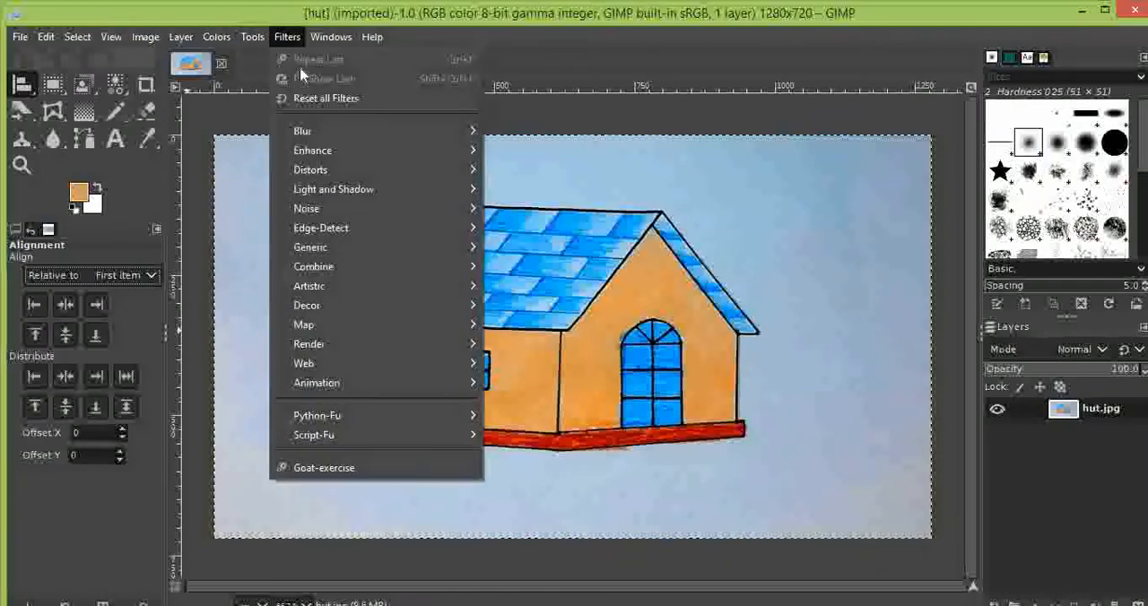
{"action": "left_click", "coordinate": [252, 43]}
{"action": "left_click", "coordinate": [252, 43]}
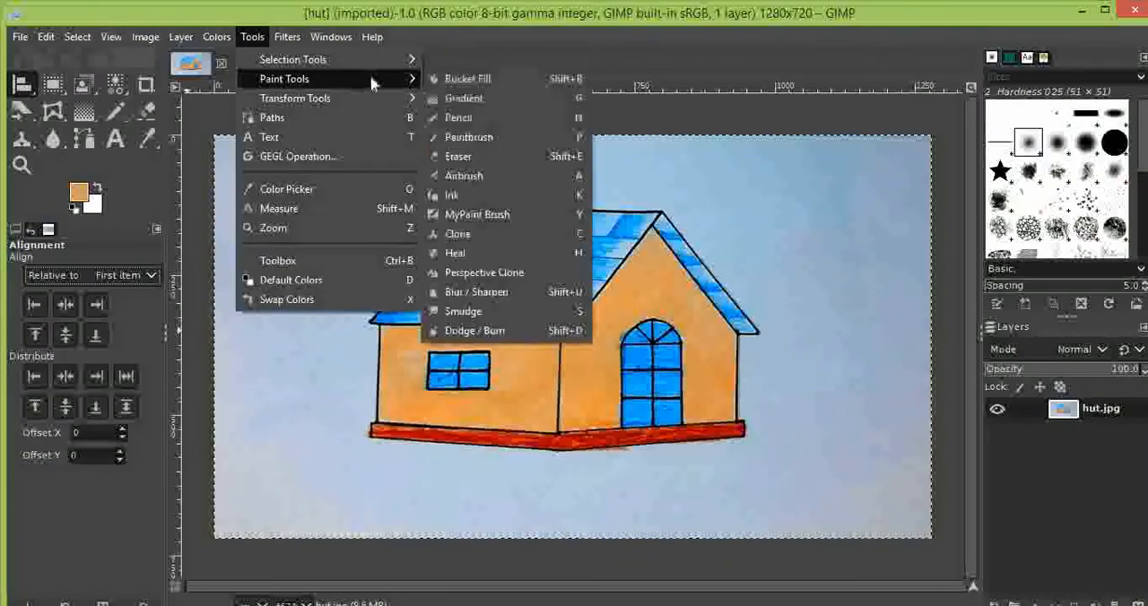
{"action": "mouse_move", "coordinate": [381, 97]}
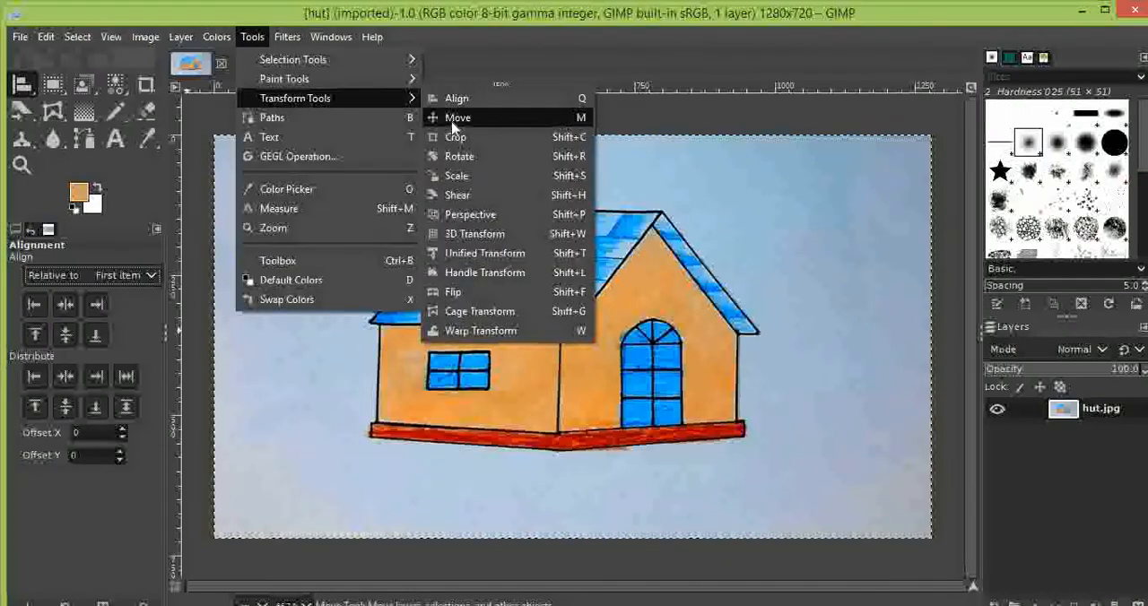
{"action": "left_click", "coordinate": [459, 117]}
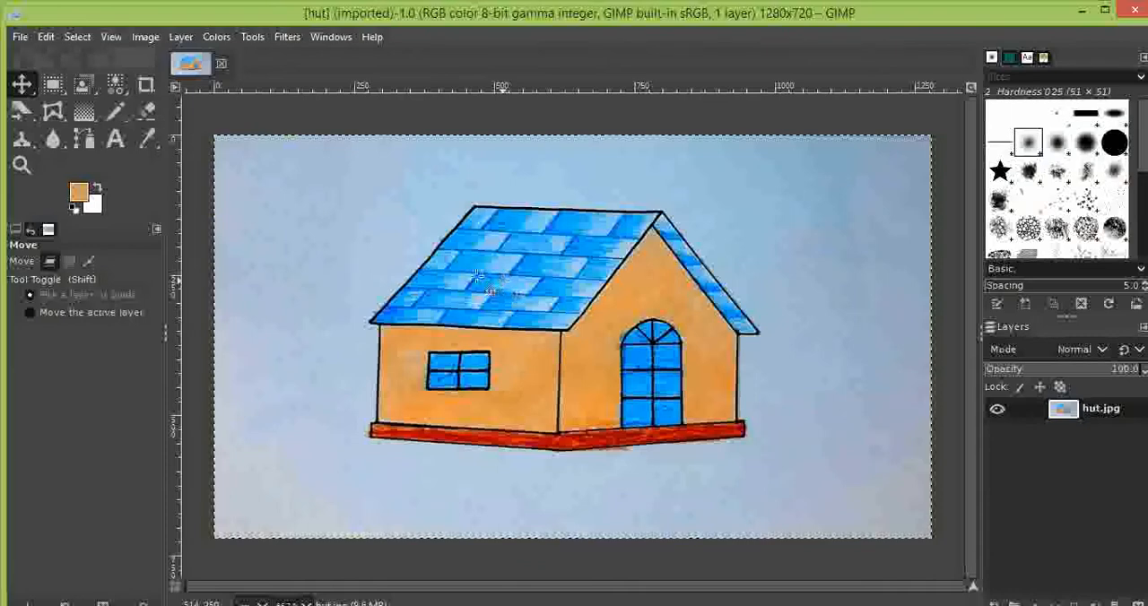
{"action": "key", "text": "ctrl+y"}
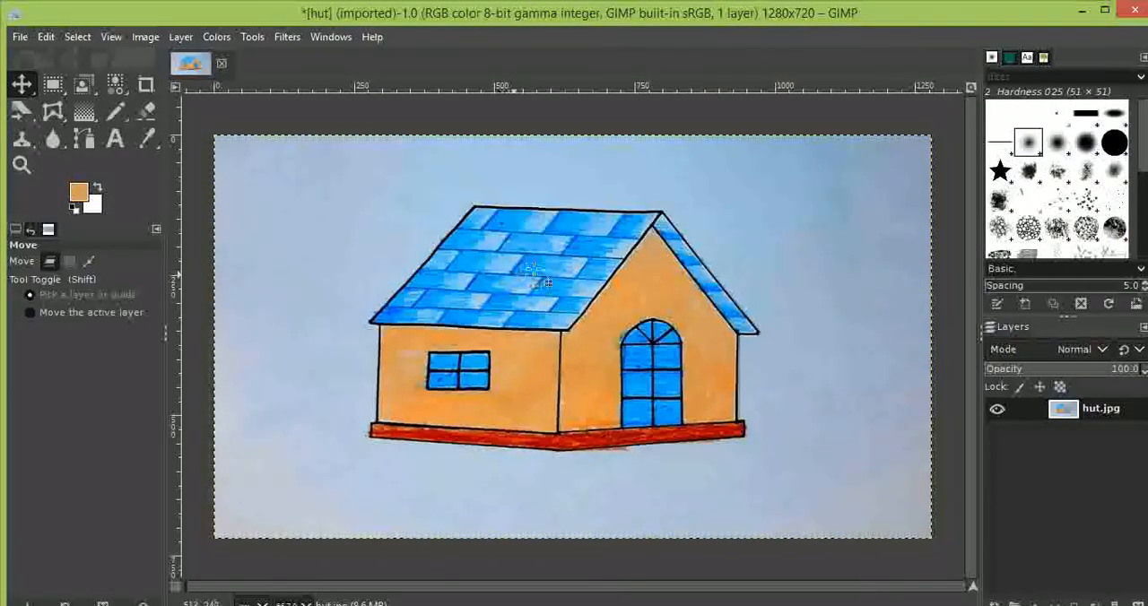
{"action": "left_click_drag", "start_coordinate": [494, 273], "coordinate": [590, 252]}
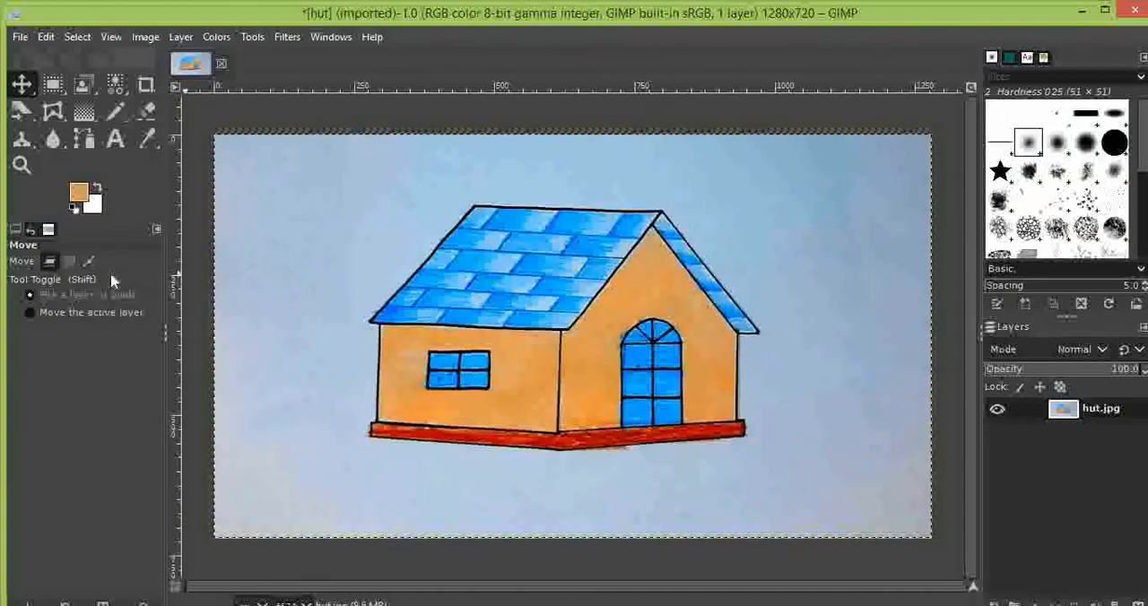
- With the Crop tool, mark an area of about 829 × 510 px around the house and dismiss it without cropping
{"action": "left_click", "coordinate": [252, 37]}
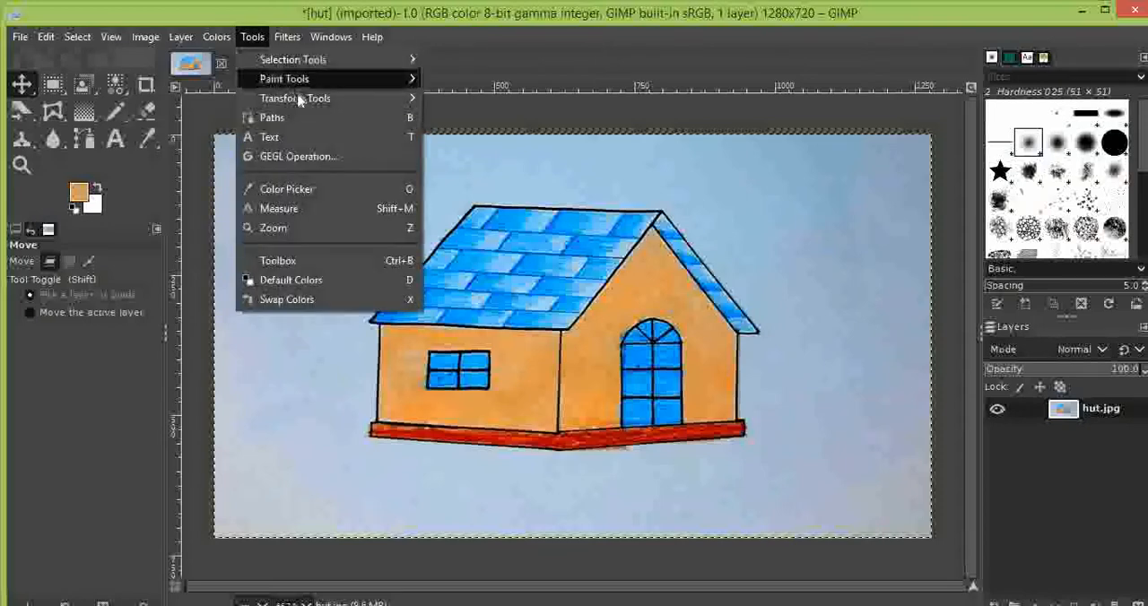
{"action": "mouse_move", "coordinate": [301, 99]}
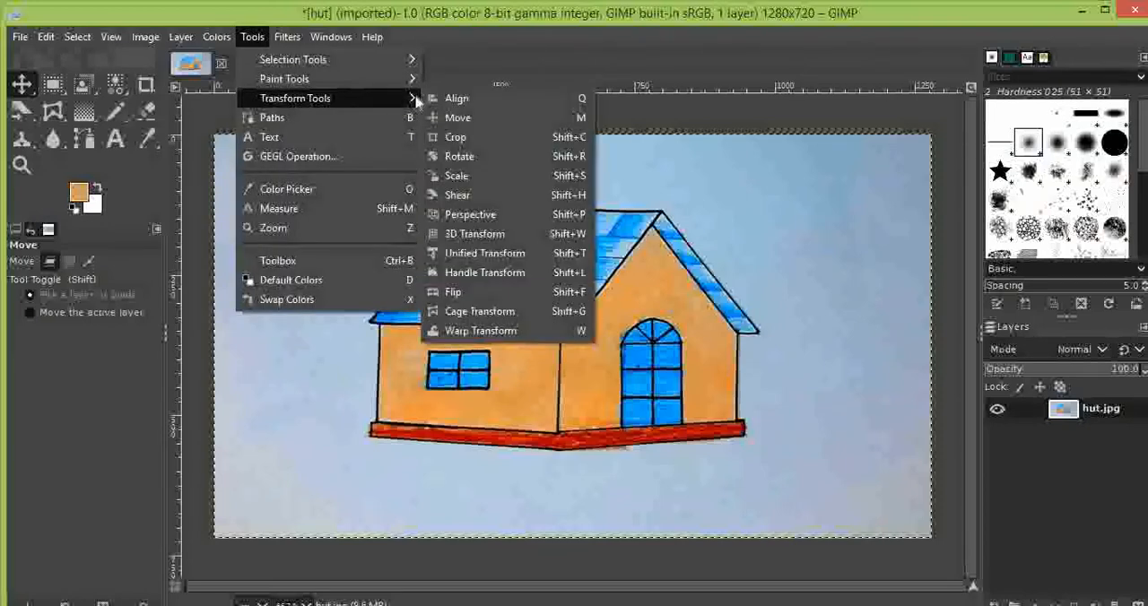
{"action": "left_click", "coordinate": [454, 133]}
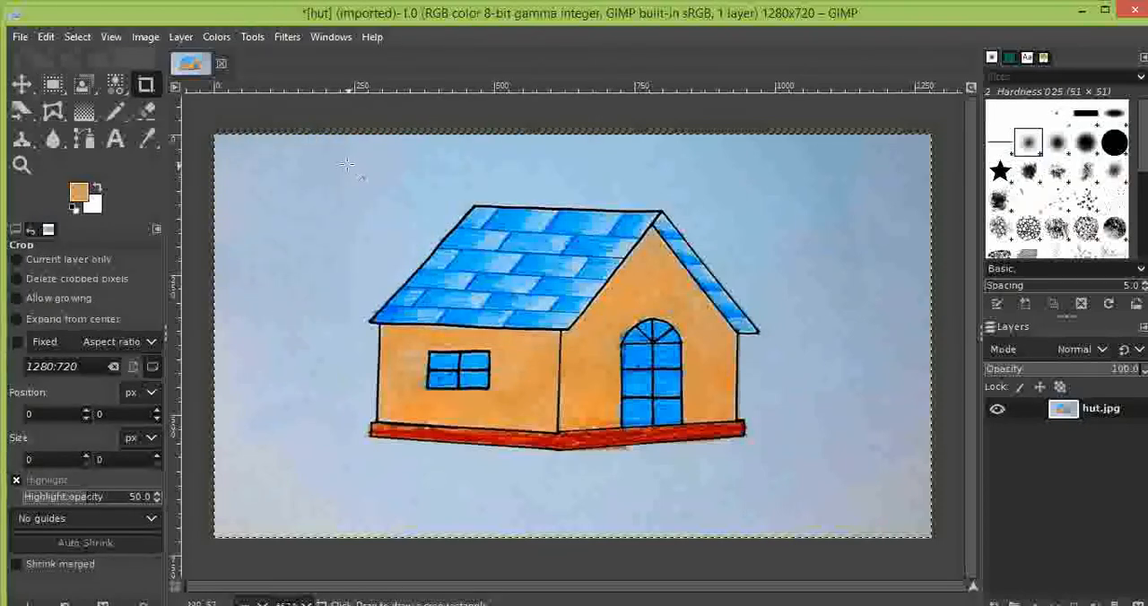
{"action": "left_click", "coordinate": [374, 341]}
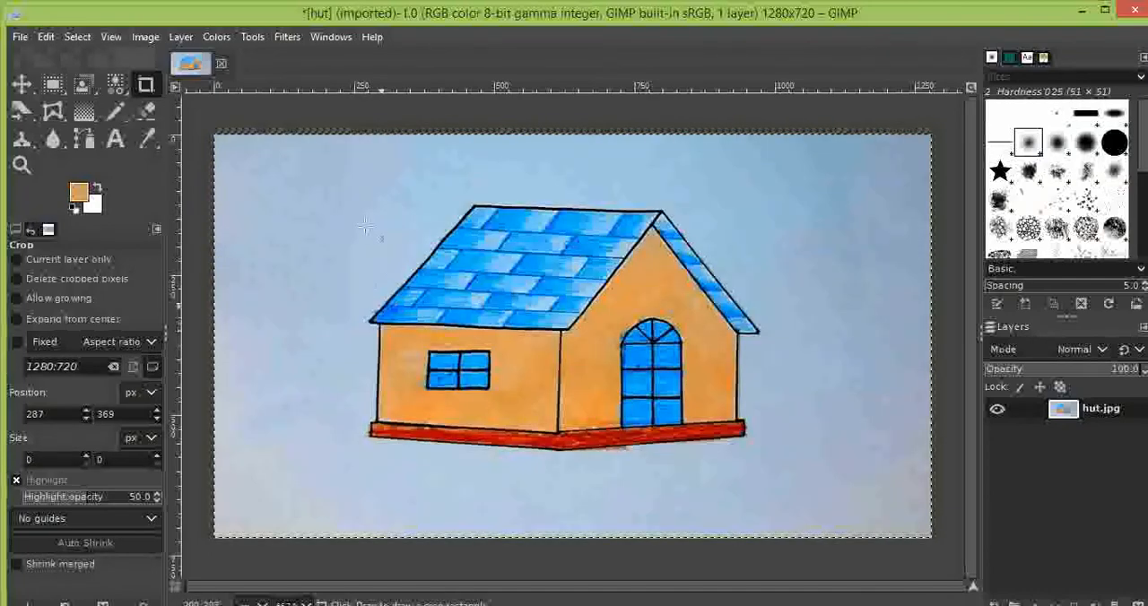
{"action": "left_click", "coordinate": [347, 235]}
{"action": "left_click", "coordinate": [344, 208]}
{"action": "left_click", "coordinate": [389, 436]}
{"action": "left_click_drag", "start_coordinate": [328, 193], "coordinate": [792, 478]}
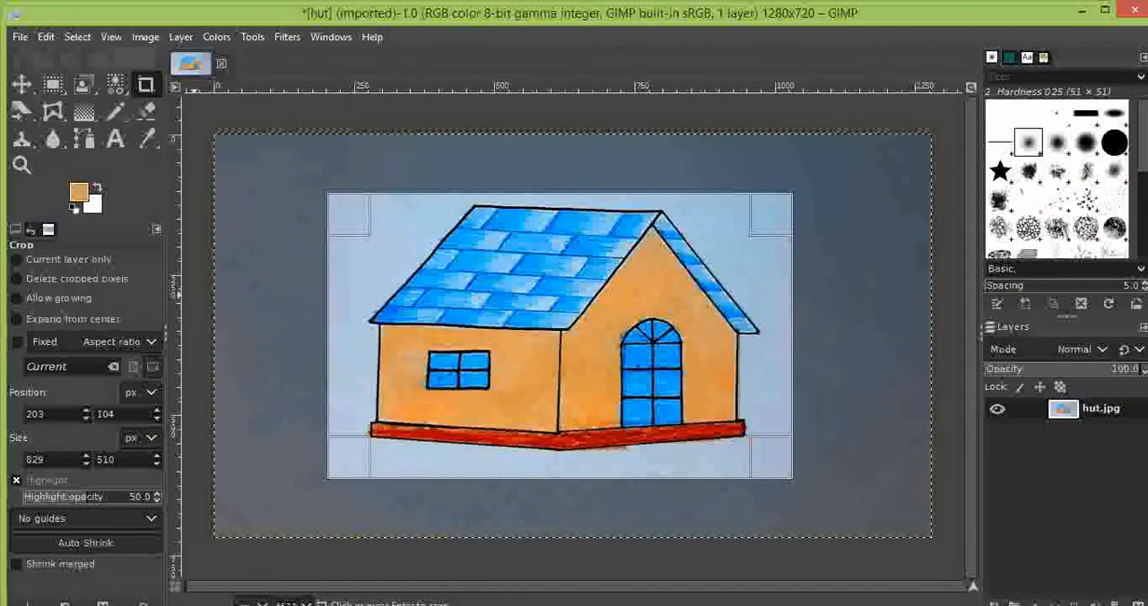
{"action": "left_click", "coordinate": [268, 306]}
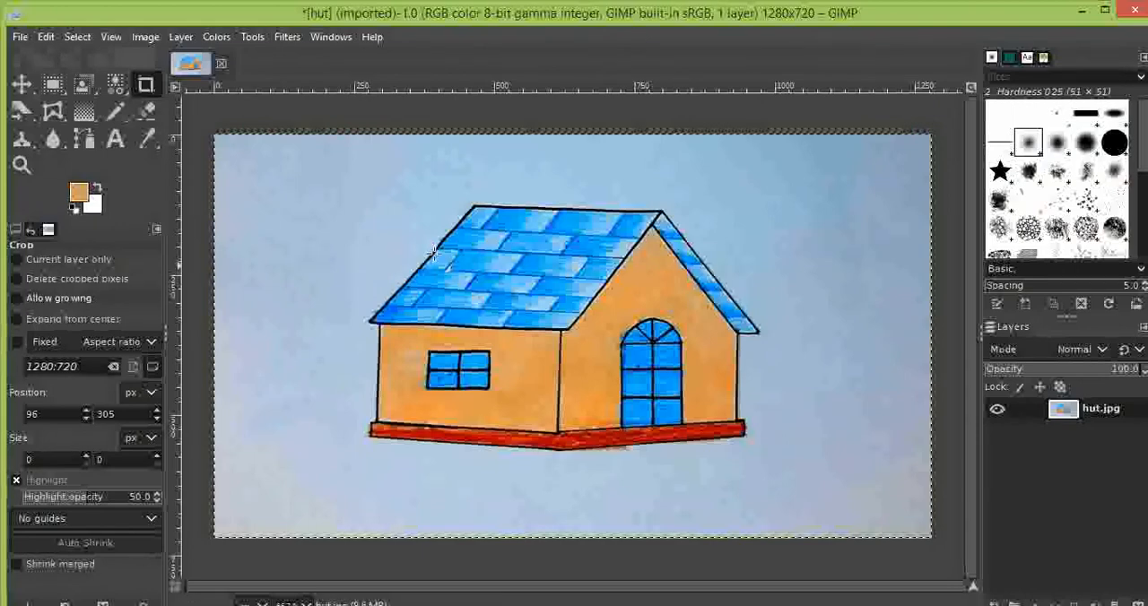
- Activate the Rotate transform tool for the hut layer
{"action": "left_click", "coordinate": [252, 37]}
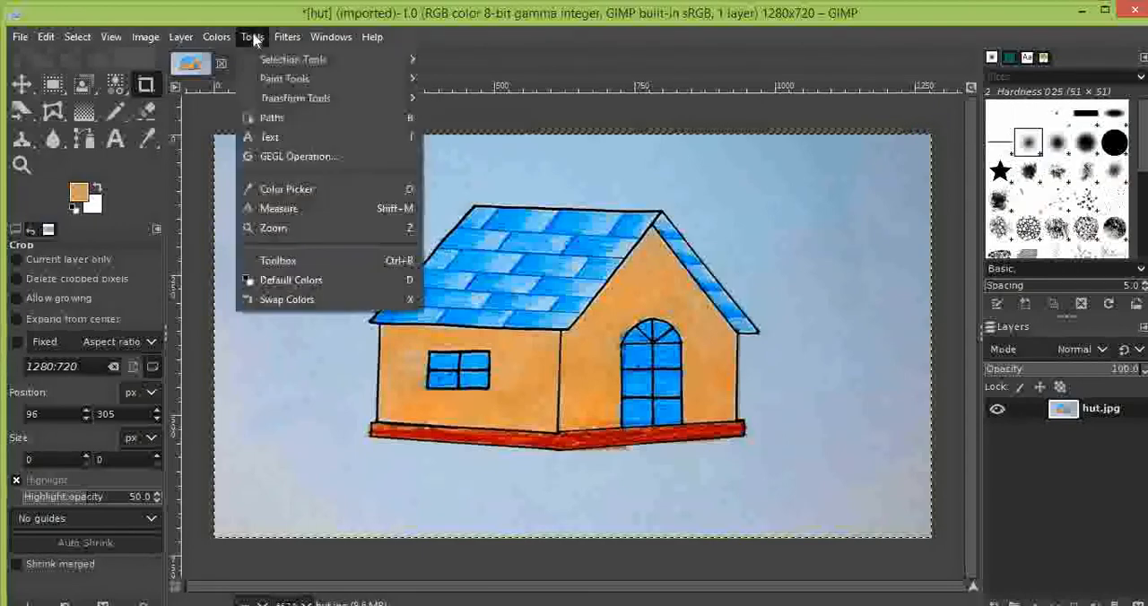
{"action": "mouse_move", "coordinate": [416, 95]}
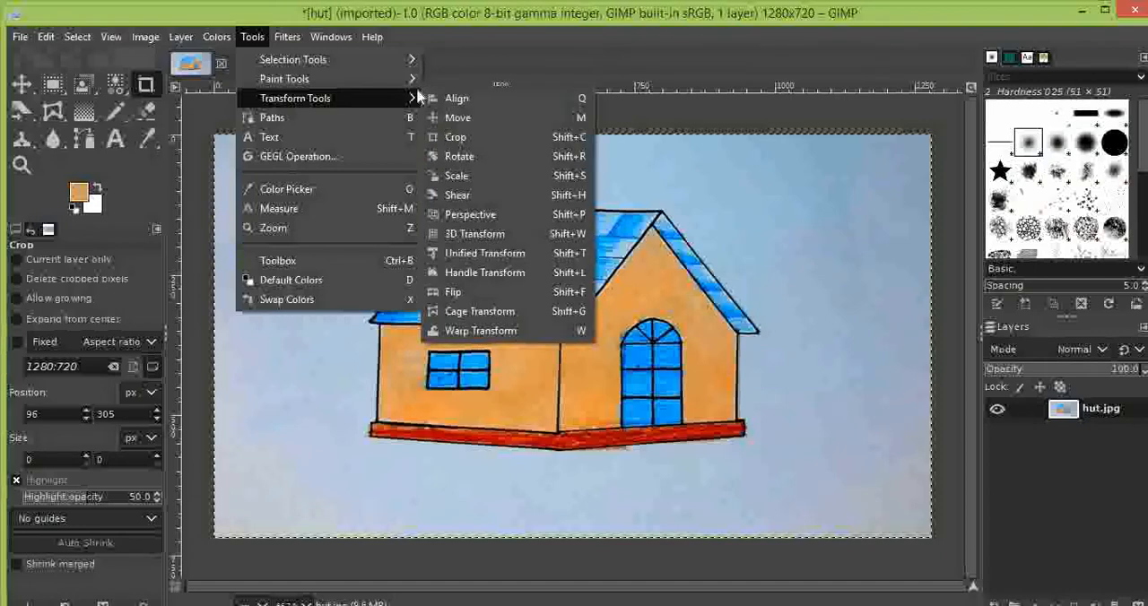
{"action": "left_click", "coordinate": [459, 156]}
{"action": "left_click", "coordinate": [492, 162]}
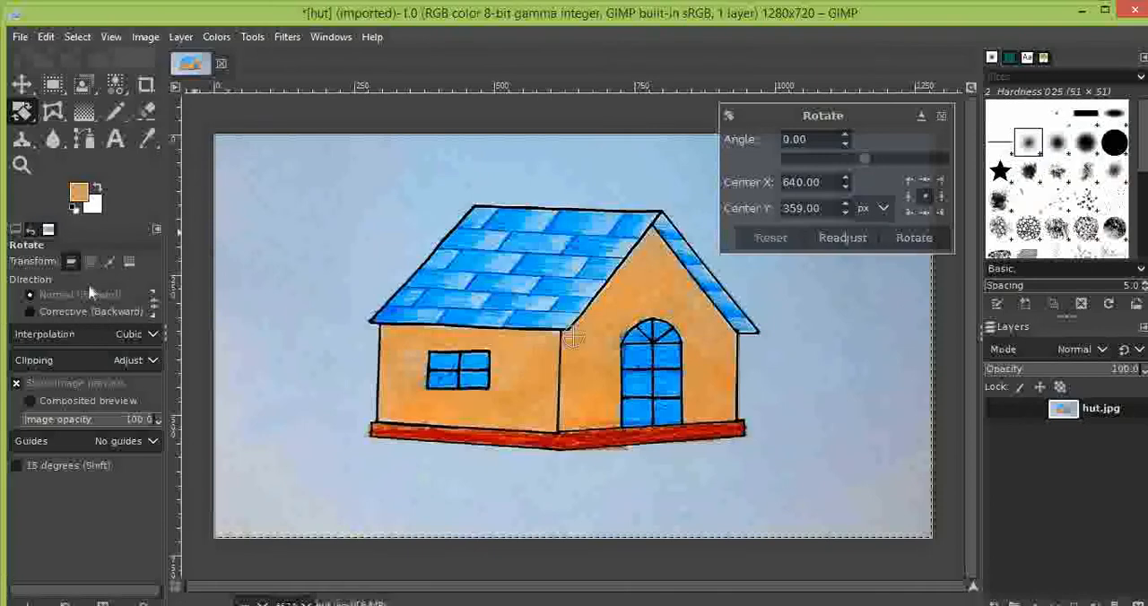
- Try the Corrective (Backward) direction and the selection as transform target, and return to Normal (Forward) and layer
{"action": "left_click", "coordinate": [76, 312]}
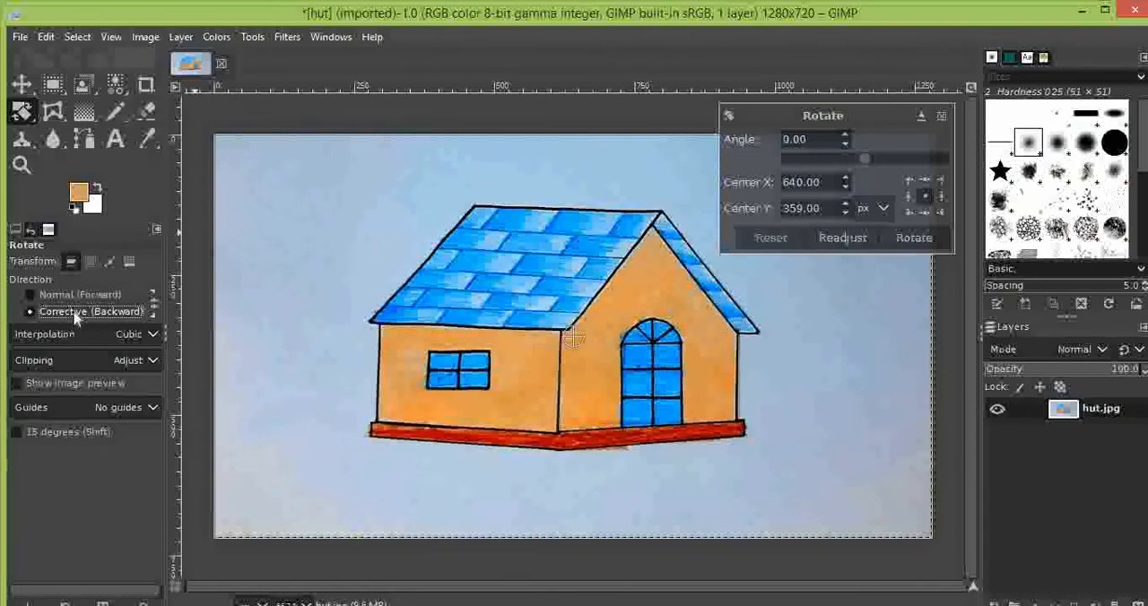
{"action": "left_click", "coordinate": [62, 296]}
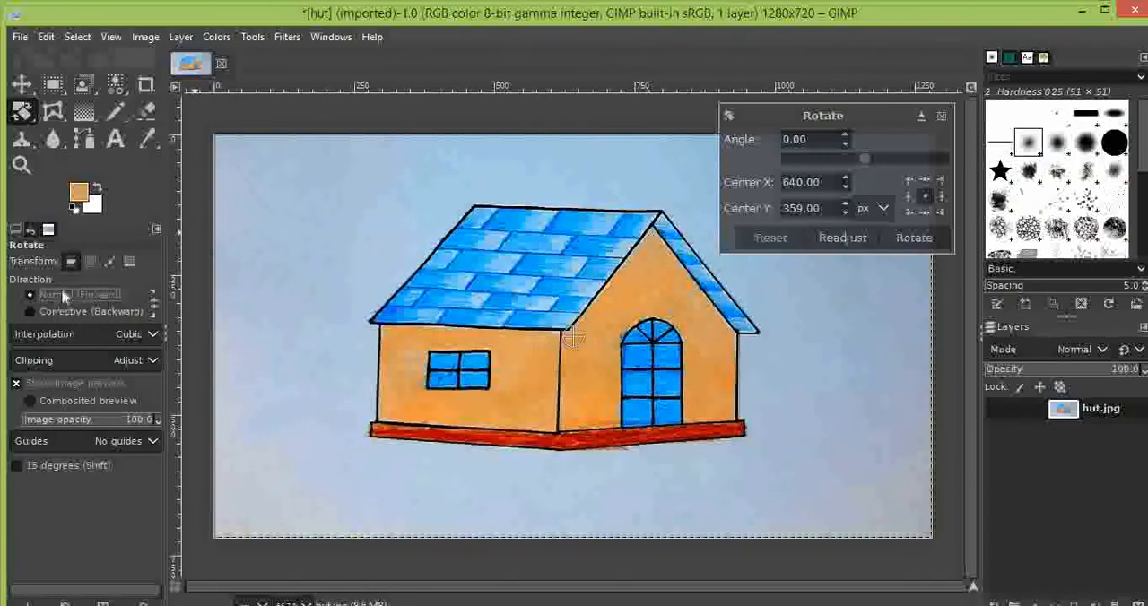
{"action": "left_click", "coordinate": [70, 266]}
{"action": "left_click", "coordinate": [89, 262]}
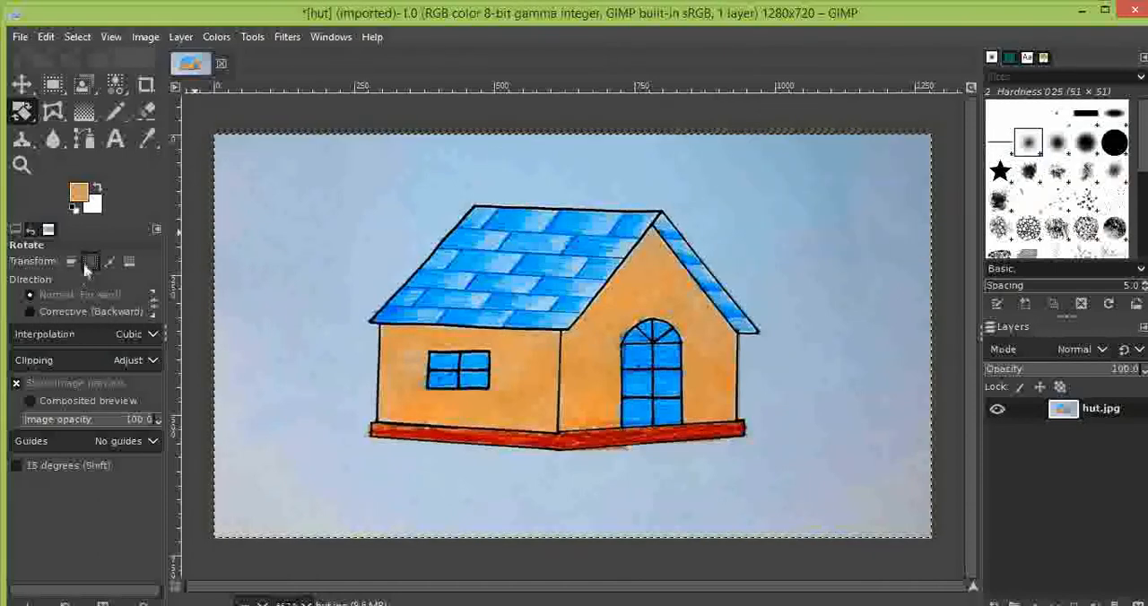
{"action": "left_click", "coordinate": [76, 260]}
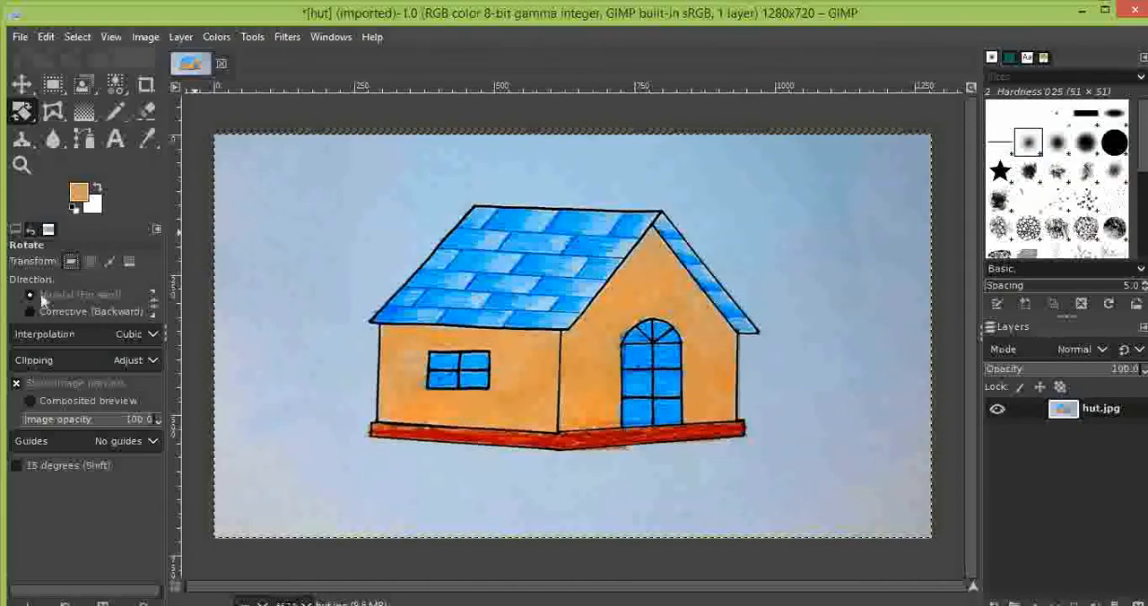
- Rotate the hut layer by about -89.02° around its center, keeping Cubic interpolation and Adjust clipping
{"action": "left_click", "coordinate": [45, 337]}
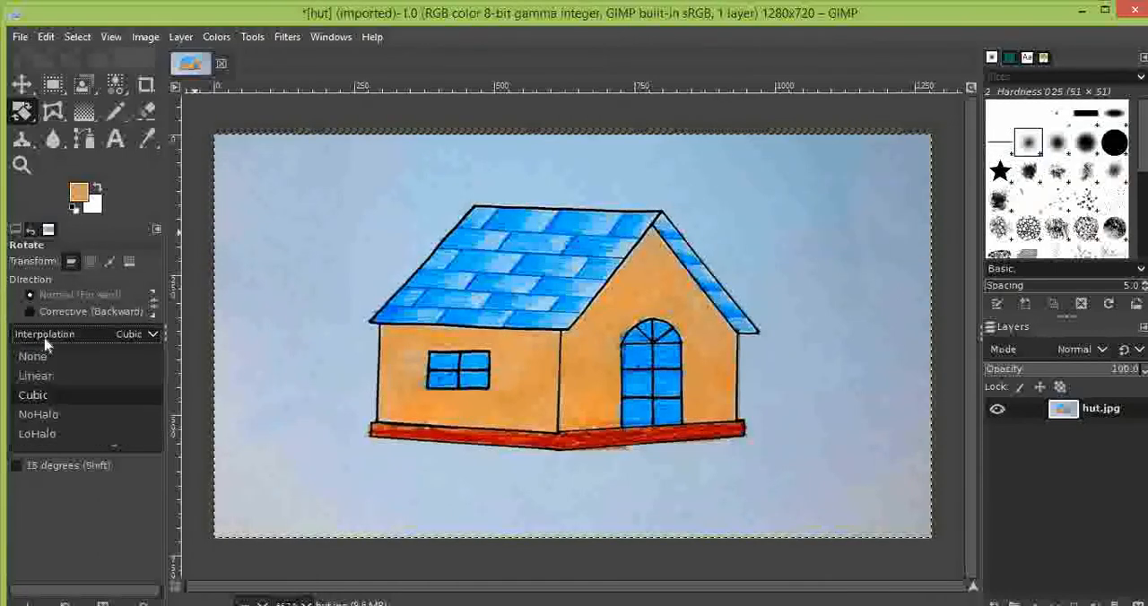
{"action": "left_click", "coordinate": [46, 342]}
{"action": "left_click", "coordinate": [38, 362]}
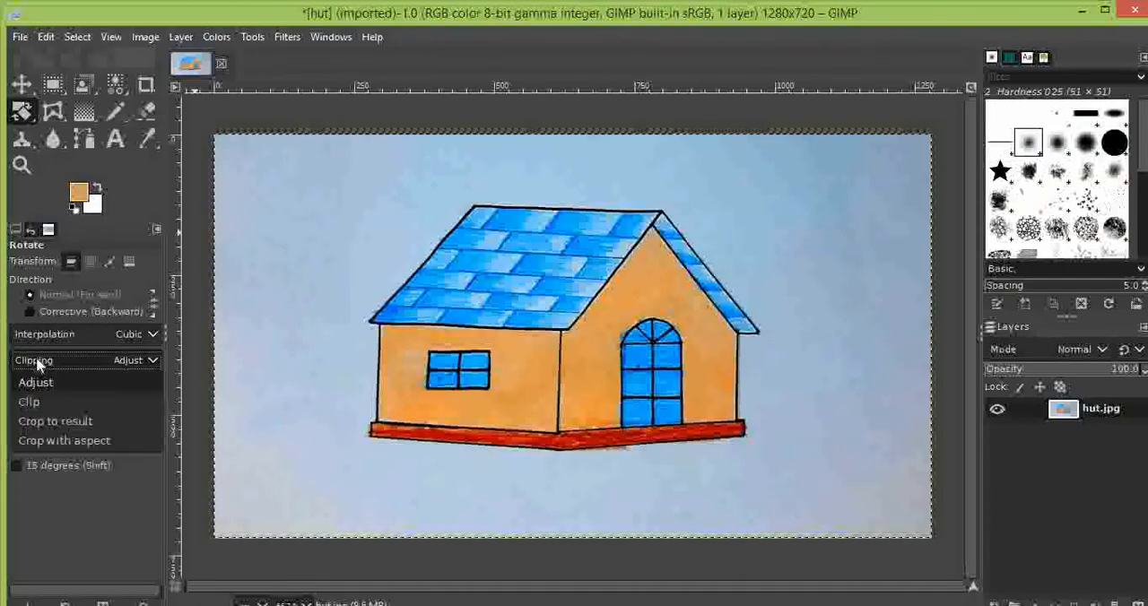
{"action": "left_click", "coordinate": [38, 362]}
{"action": "left_click_drag", "start_coordinate": [392, 339], "coordinate": [583, 408]}
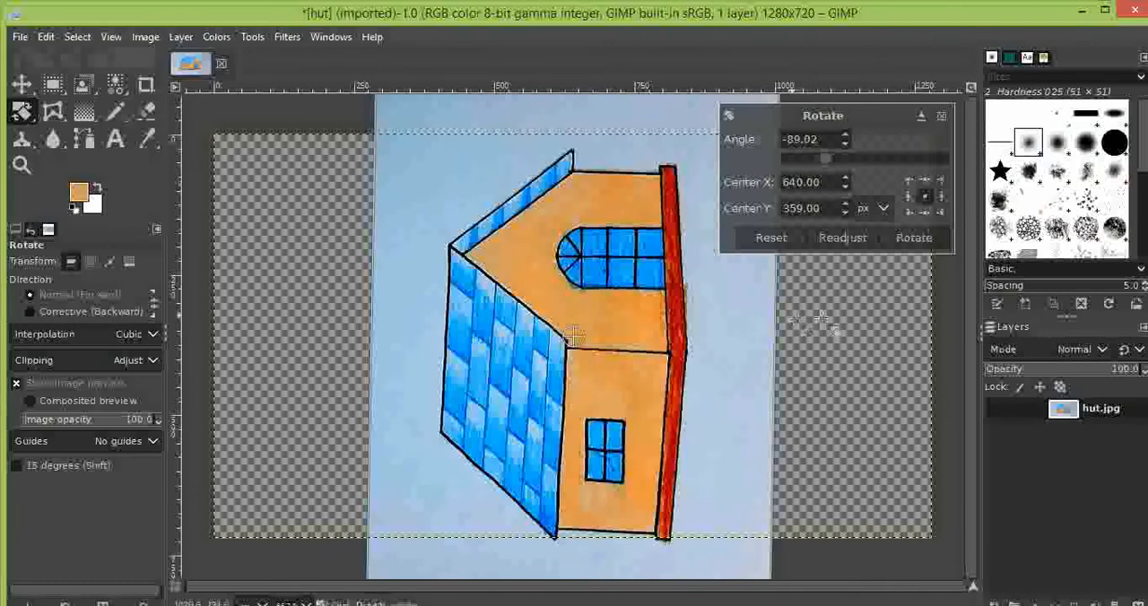
{"action": "left_click", "coordinate": [911, 237]}
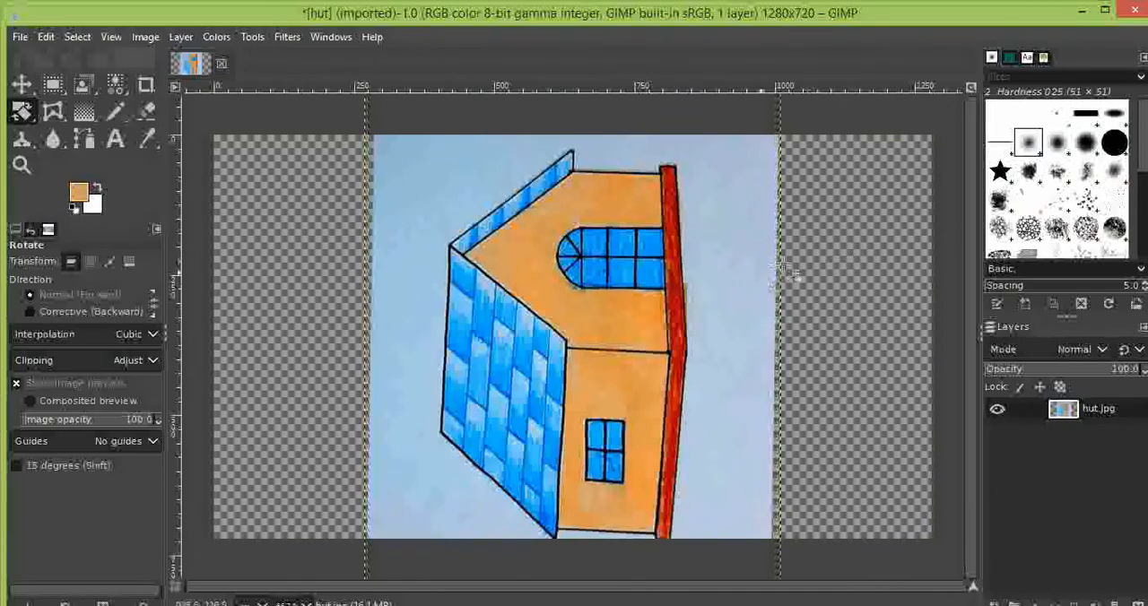
- Undo the last rotation of the hut layer and activate the Scale transform tool
{"action": "key", "text": "ctrl+z"}
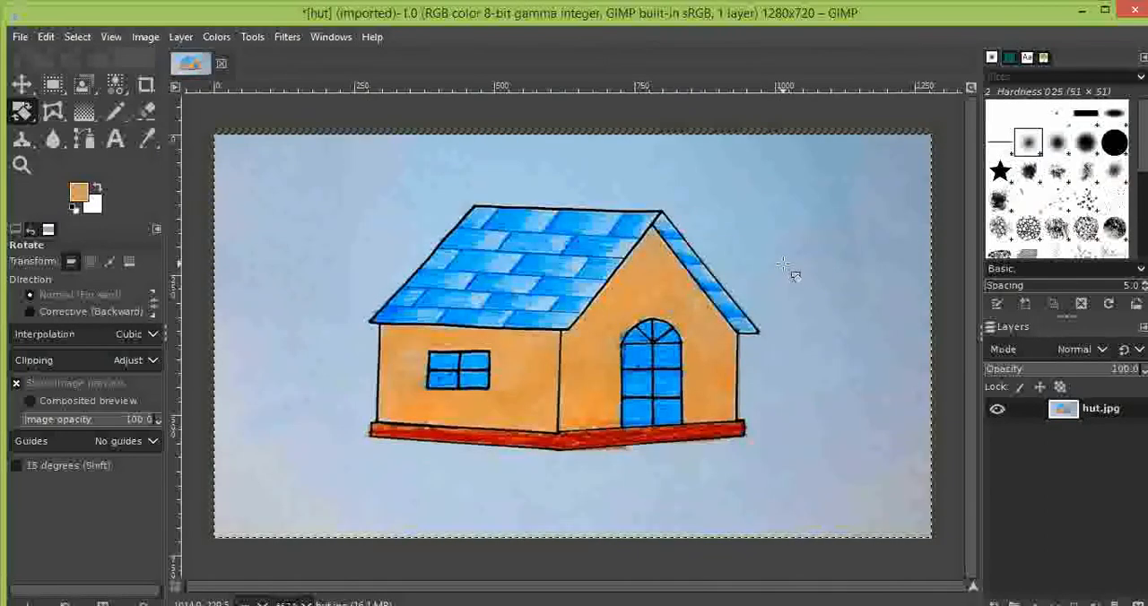
{"action": "left_click", "coordinate": [253, 38]}
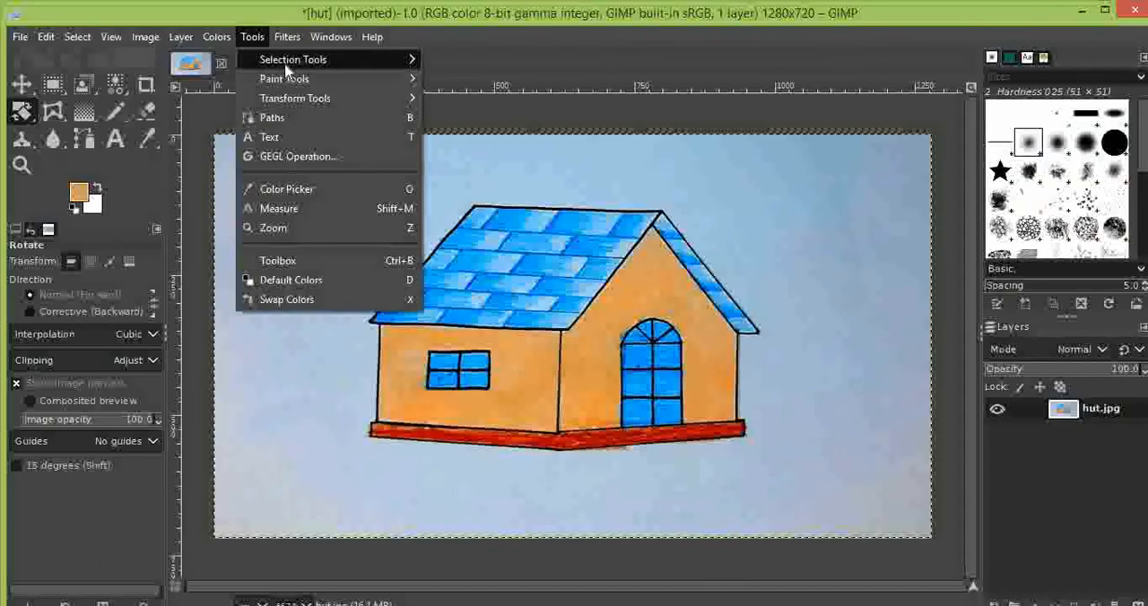
{"action": "mouse_move", "coordinate": [286, 68]}
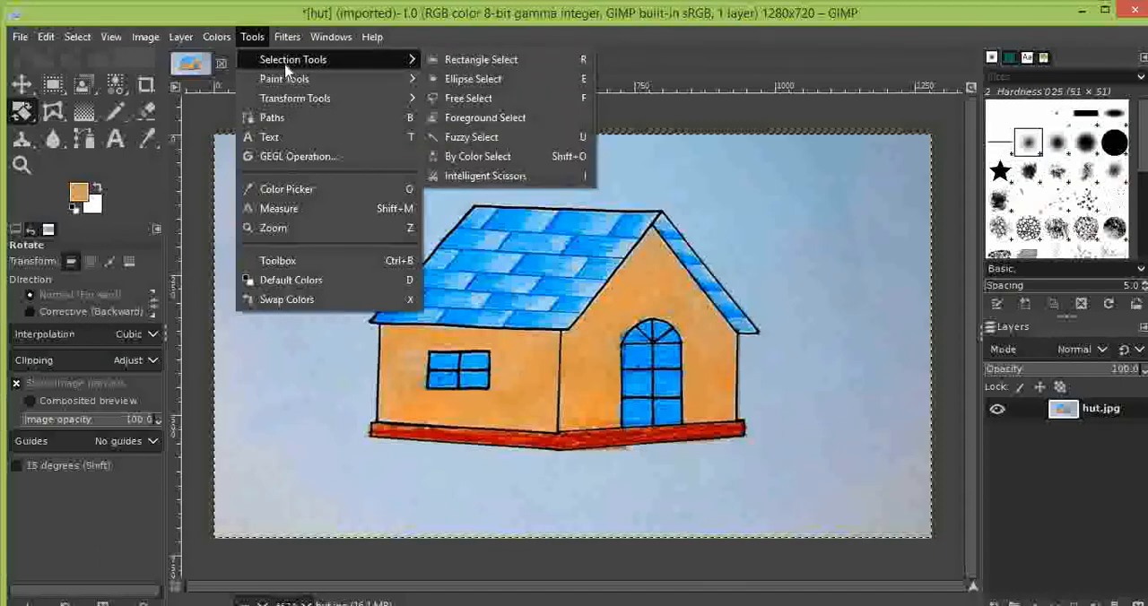
{"action": "mouse_move", "coordinate": [339, 106]}
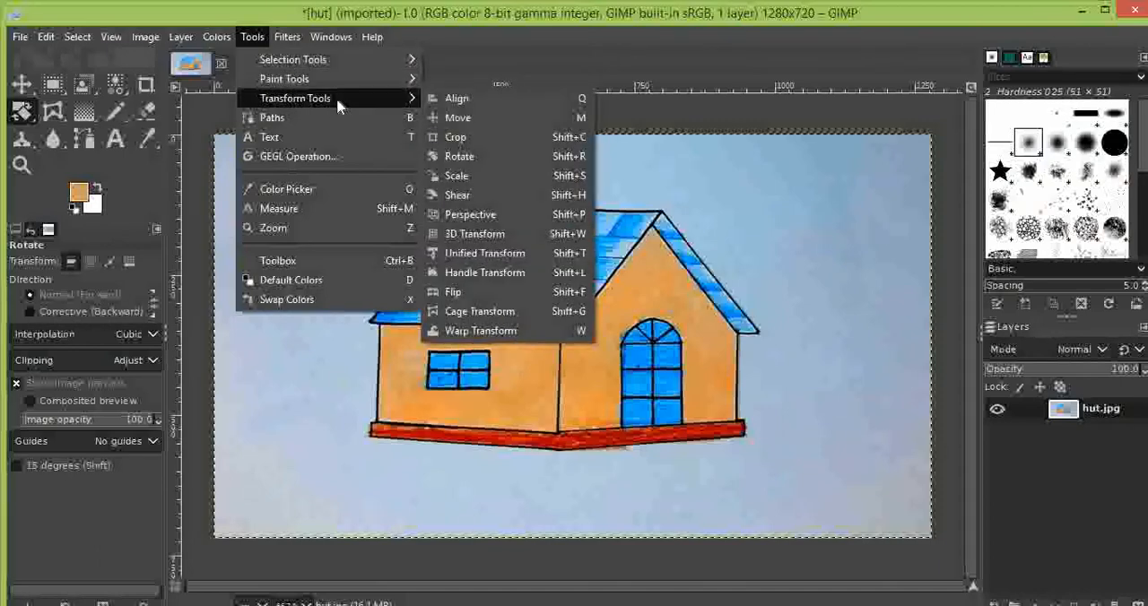
{"action": "left_click", "coordinate": [462, 177]}
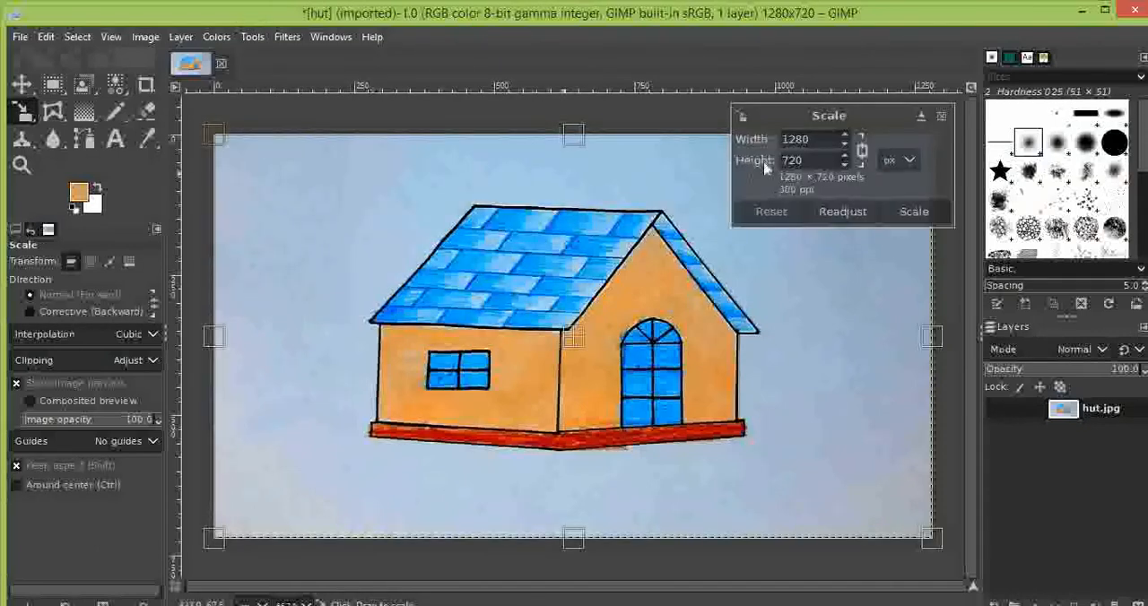
- Scale the hut layer up to 1298 × 730 px and back down to 1277 × 718 px with the aspect ratio kept
{"action": "left_click_drag", "start_coordinate": [843, 148], "coordinate": [846, 141]}
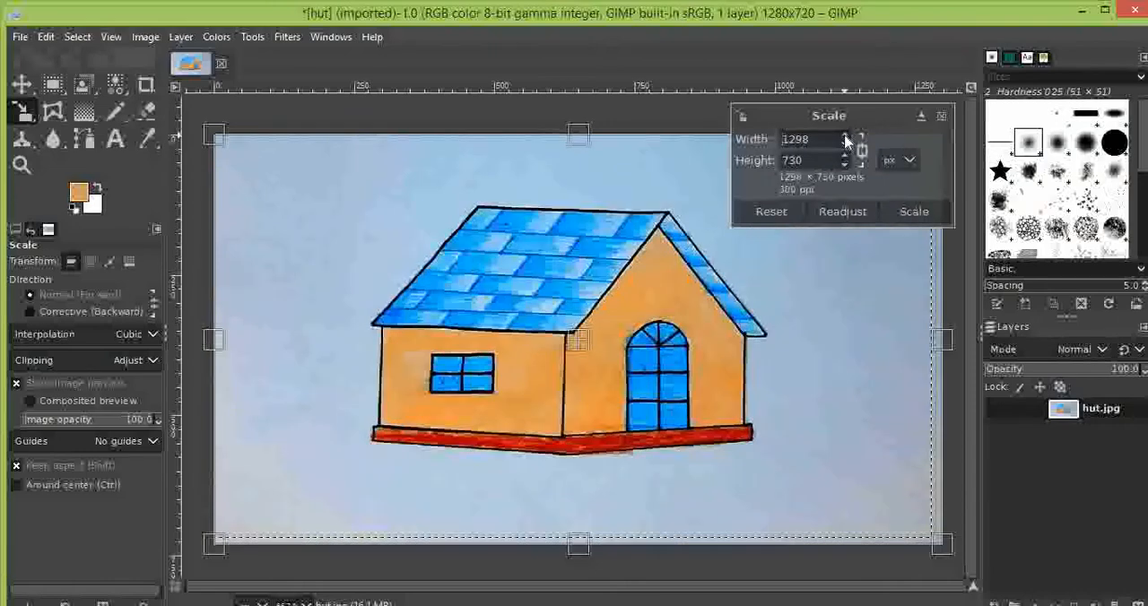
{"action": "left_click", "coordinate": [846, 147]}
{"action": "left_click", "coordinate": [845, 147]}
{"action": "left_click", "coordinate": [846, 147]}
{"action": "left_click", "coordinate": [845, 147]}
{"action": "left_click", "coordinate": [845, 147]}
{"action": "left_click", "coordinate": [845, 147]}
{"action": "left_click", "coordinate": [846, 147]}
{"action": "left_click", "coordinate": [845, 147]}
{"action": "left_click", "coordinate": [845, 147]}
{"action": "left_click", "coordinate": [846, 147]}
{"action": "left_click", "coordinate": [846, 147]}
{"action": "left_click", "coordinate": [845, 147]}
{"action": "left_click", "coordinate": [845, 147]}
{"action": "left_click", "coordinate": [845, 147]}
{"action": "left_click", "coordinate": [845, 147]}
{"action": "left_click", "coordinate": [846, 147]}
{"action": "left_click", "coordinate": [845, 147]}
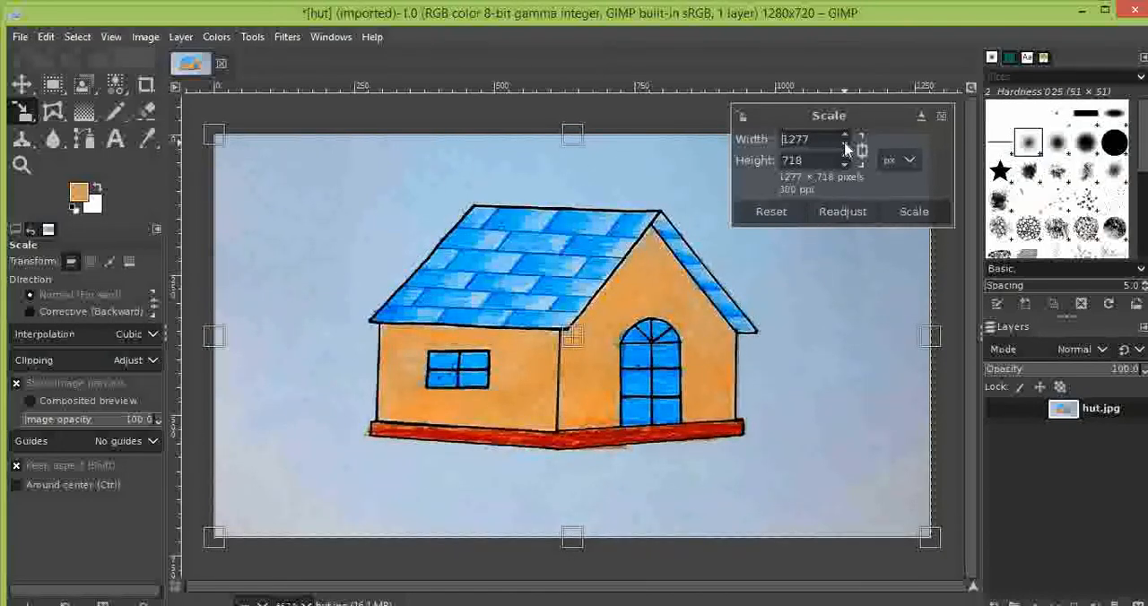
- Activate the Shear tool and raise the hut layer's horizontal (X) shear magnitude to 115
{"action": "left_click", "coordinate": [254, 38]}
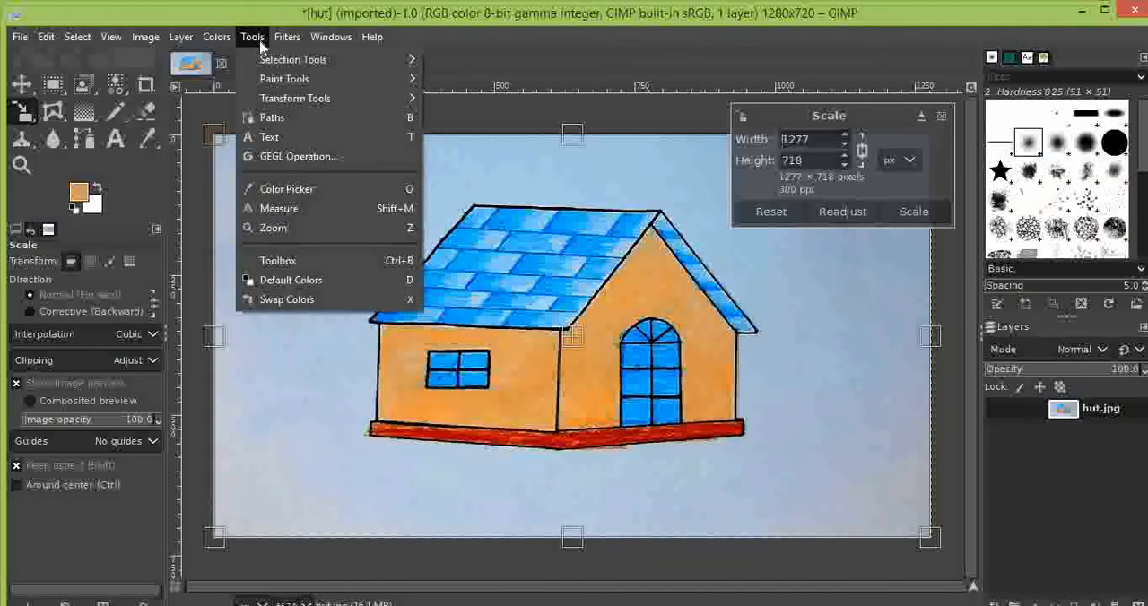
{"action": "mouse_move", "coordinate": [352, 102]}
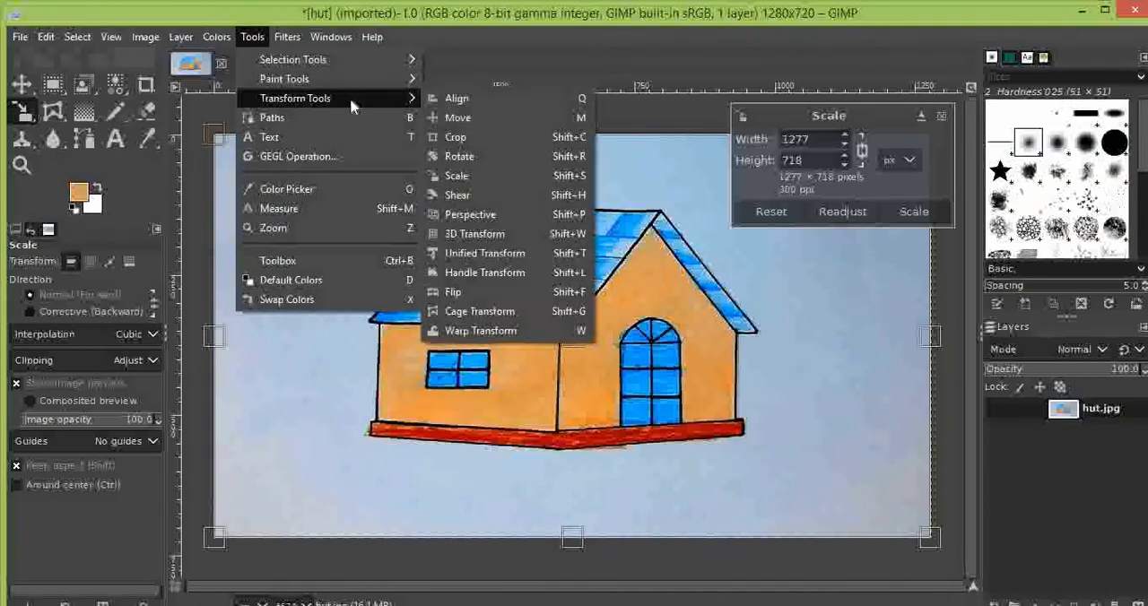
{"action": "left_click", "coordinate": [489, 196]}
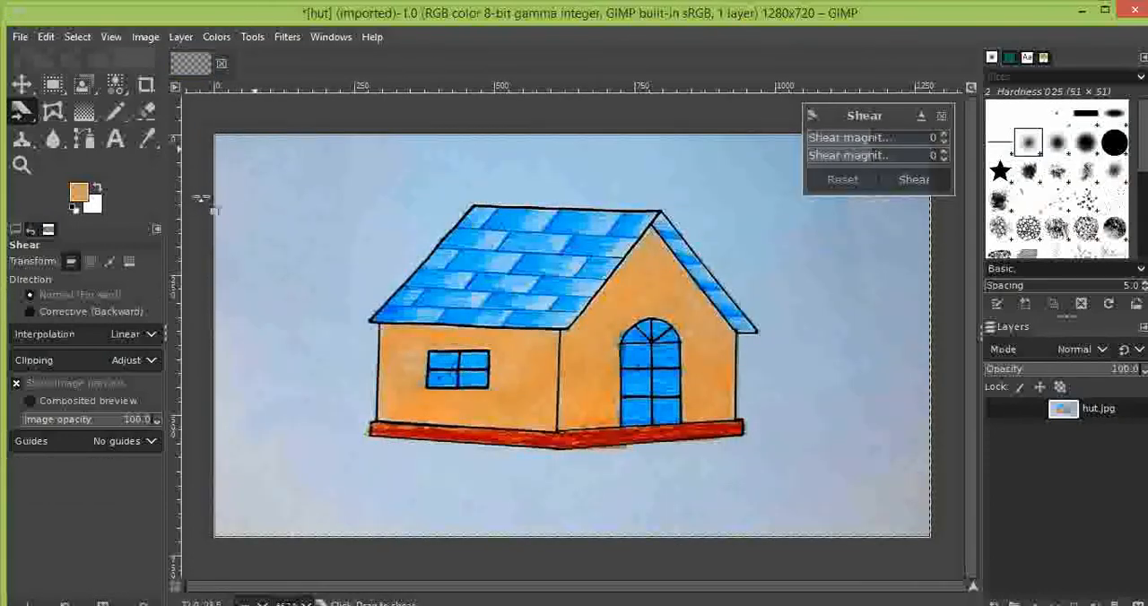
{"action": "left_click", "coordinate": [944, 135]}
{"action": "left_click", "coordinate": [943, 134]}
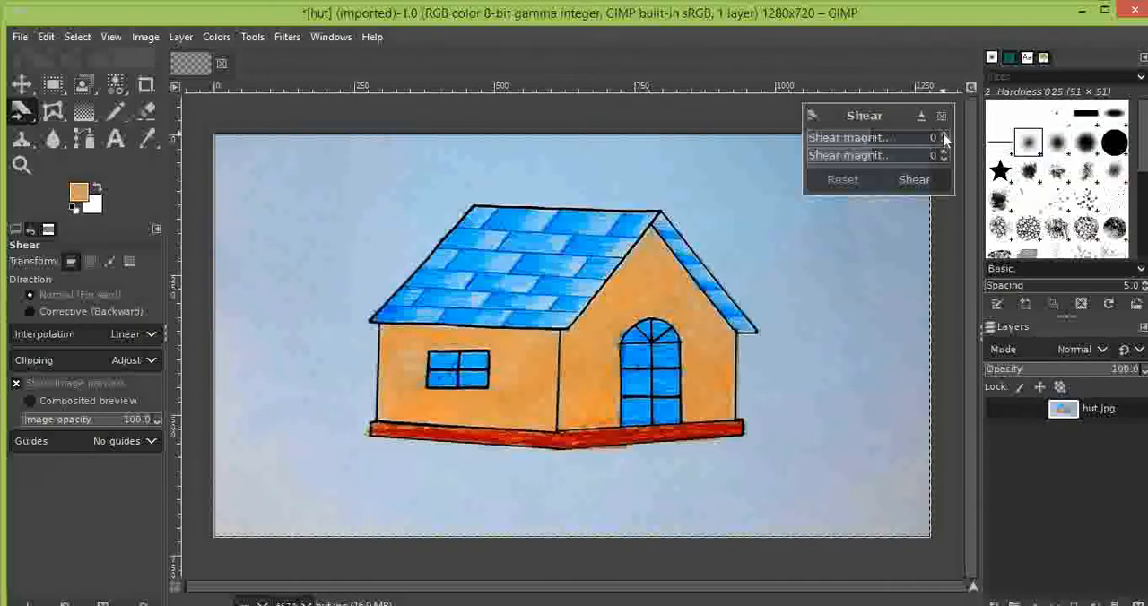
{"action": "left_click", "coordinate": [944, 136]}
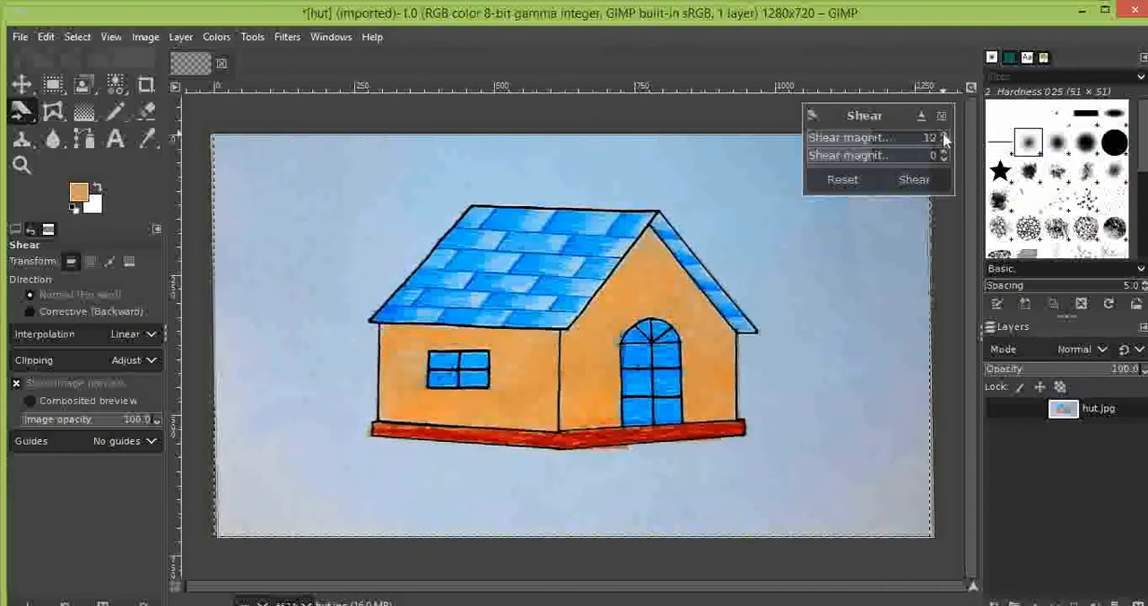
{"action": "left_click", "coordinate": [943, 136]}
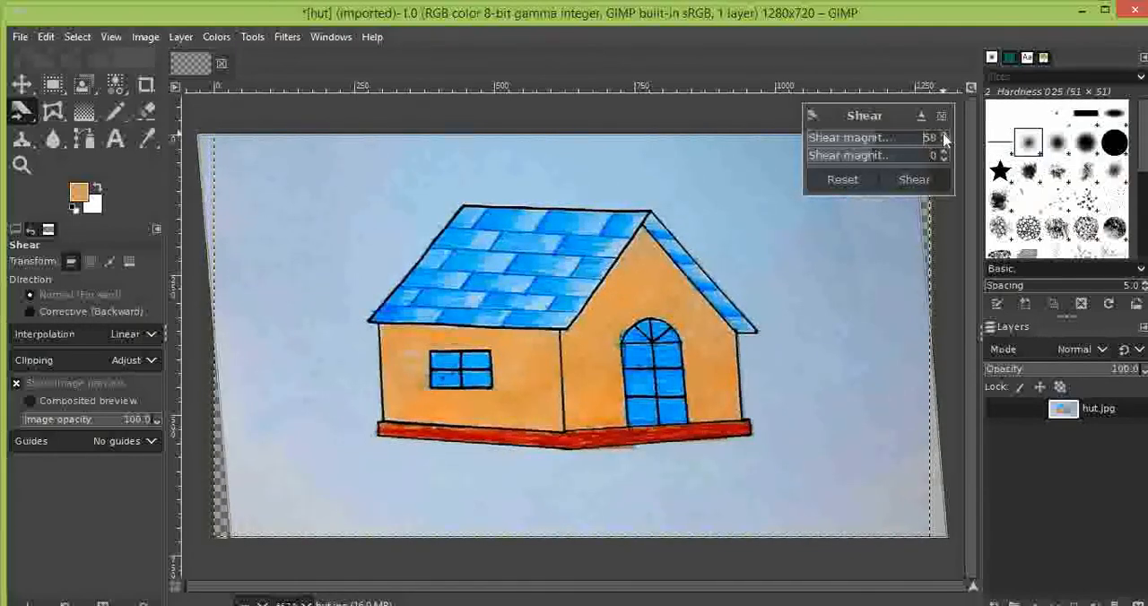
{"action": "left_click", "coordinate": [944, 136]}
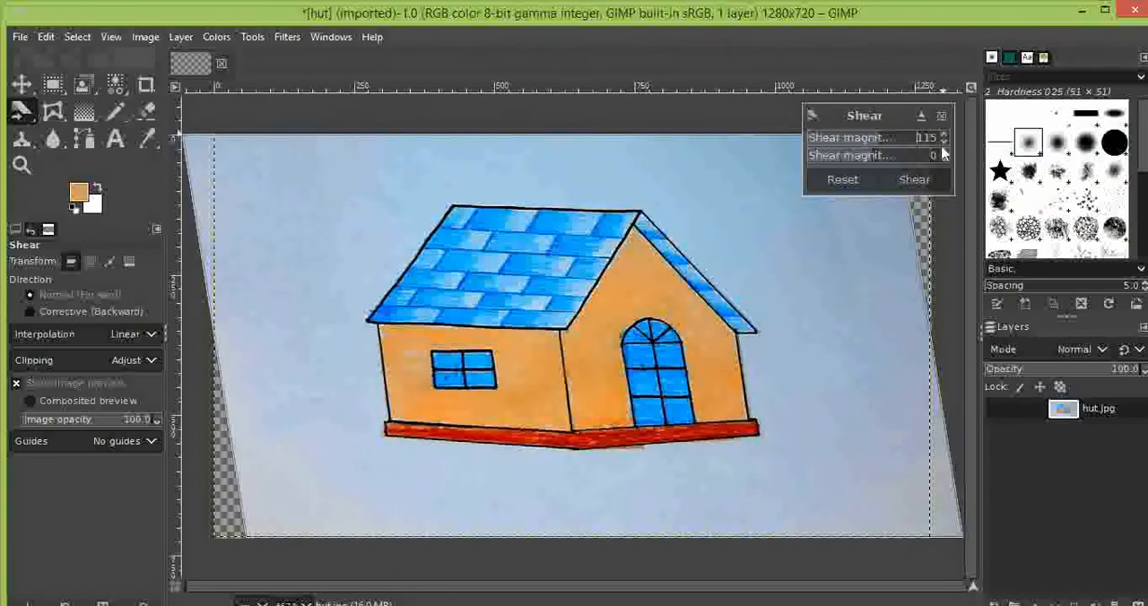
- Try a vertical (Y) shear magnitude of -92 on the hut layer, reset it and leave the shear unapplied
{"action": "left_click", "coordinate": [944, 160]}
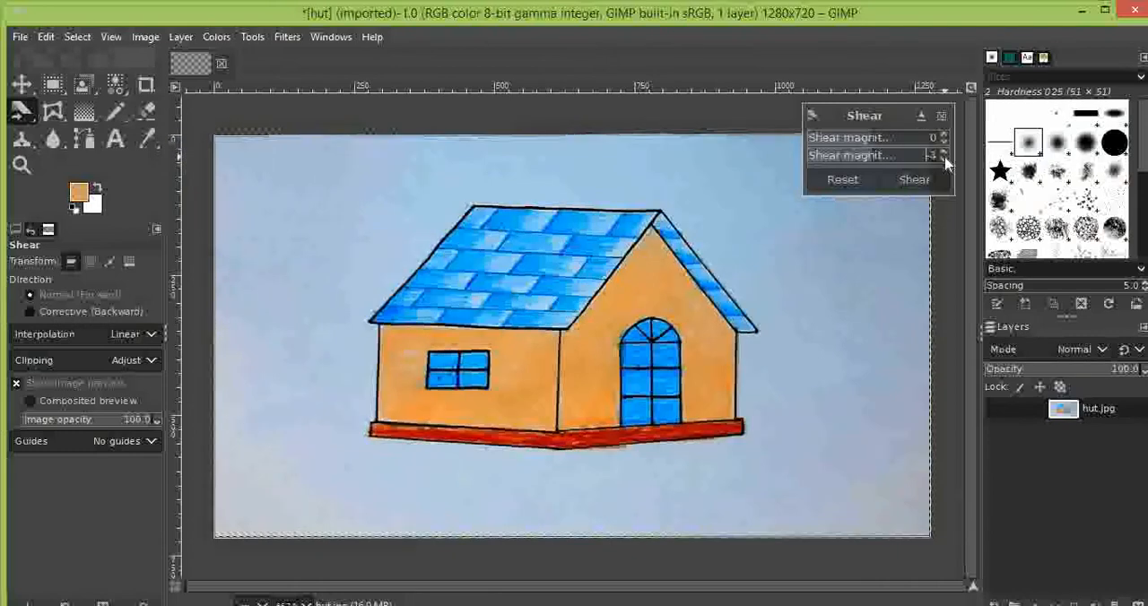
{"action": "left_click", "coordinate": [944, 159]}
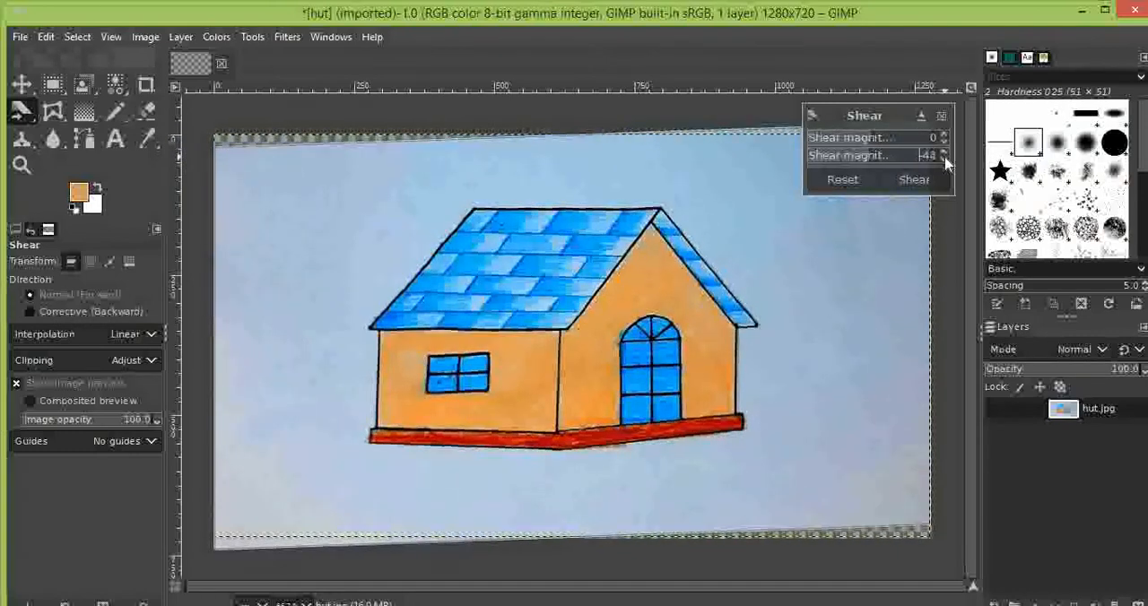
{"action": "left_click", "coordinate": [944, 160]}
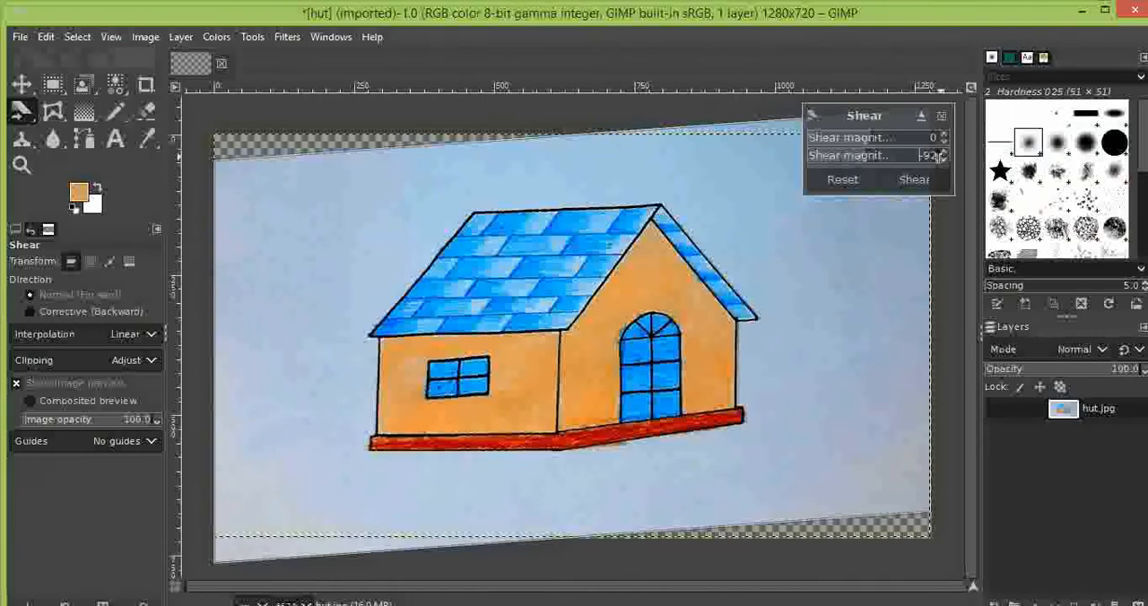
{"action": "left_click", "coordinate": [854, 184]}
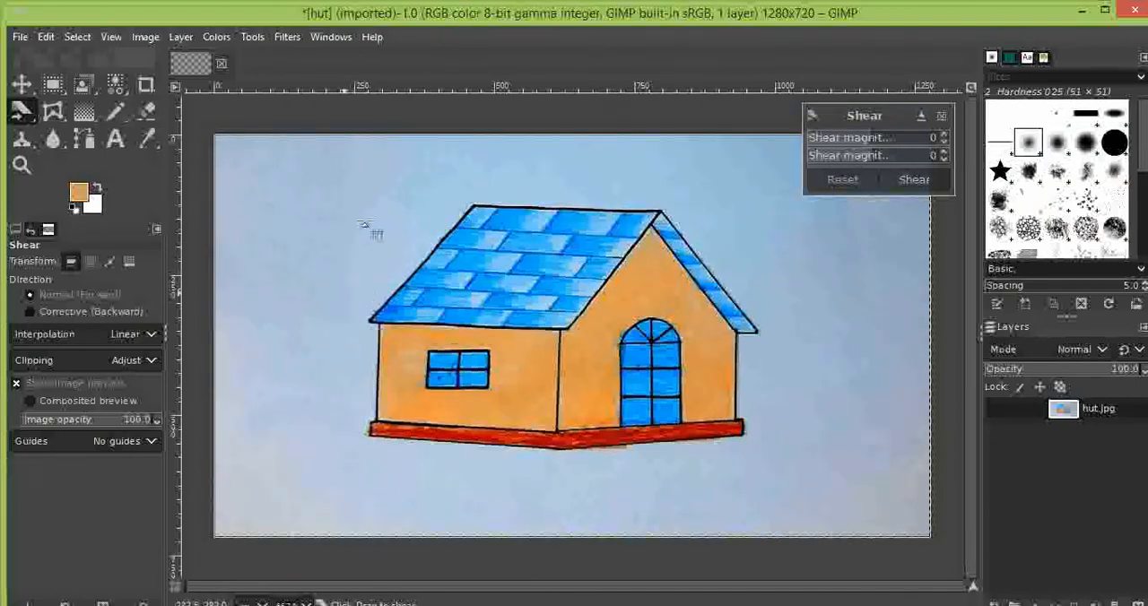
{"action": "left_click", "coordinate": [940, 114]}
- Apply a Perspective transform to the hut layer with its upper-left corner pulled about 100 px right and 60 px down
{"action": "left_click", "coordinate": [252, 37]}
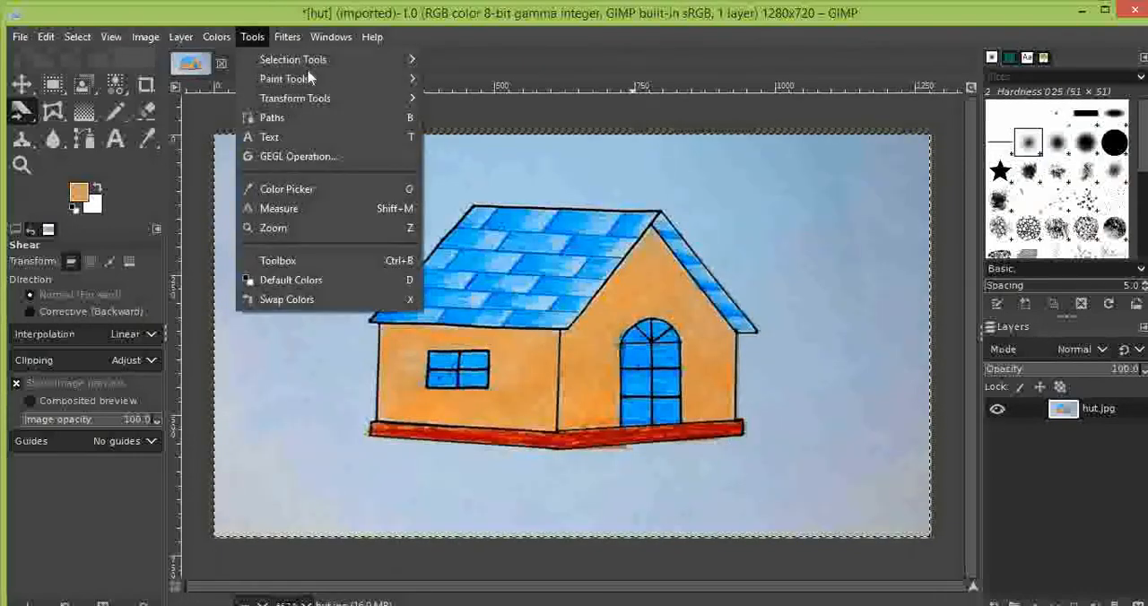
{"action": "mouse_move", "coordinate": [339, 95]}
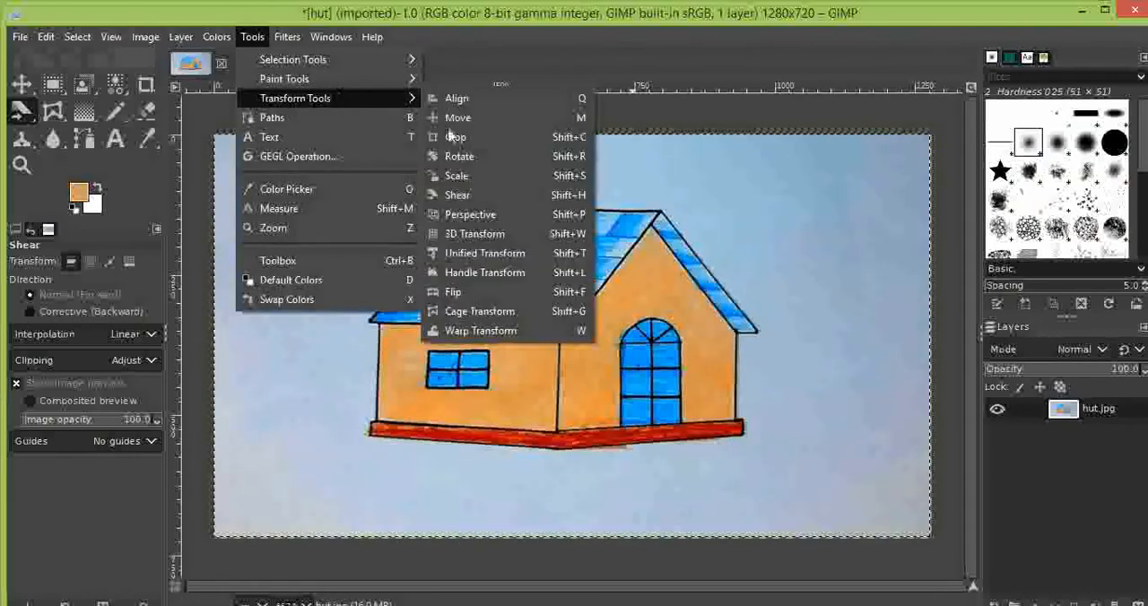
{"action": "left_click", "coordinate": [475, 215]}
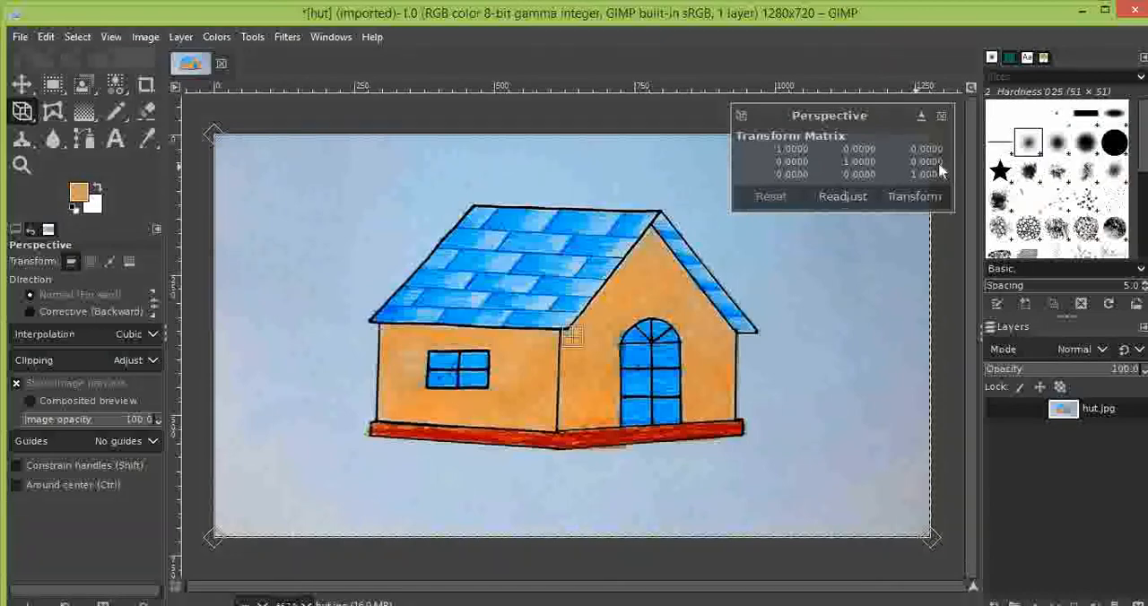
{"action": "left_click", "coordinate": [924, 196]}
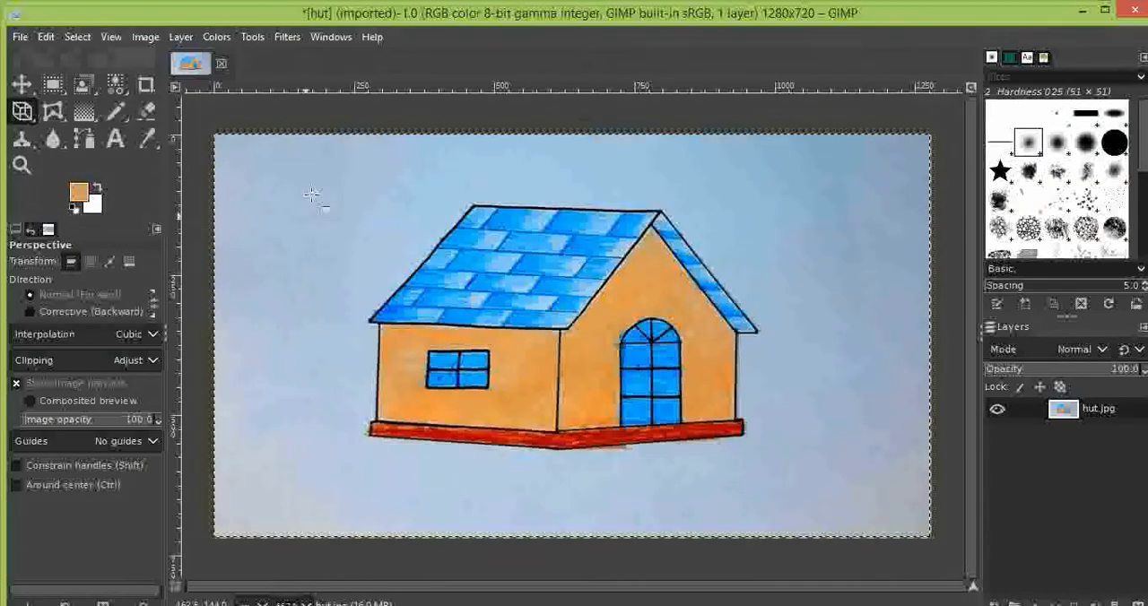
{"action": "left_click", "coordinate": [667, 196]}
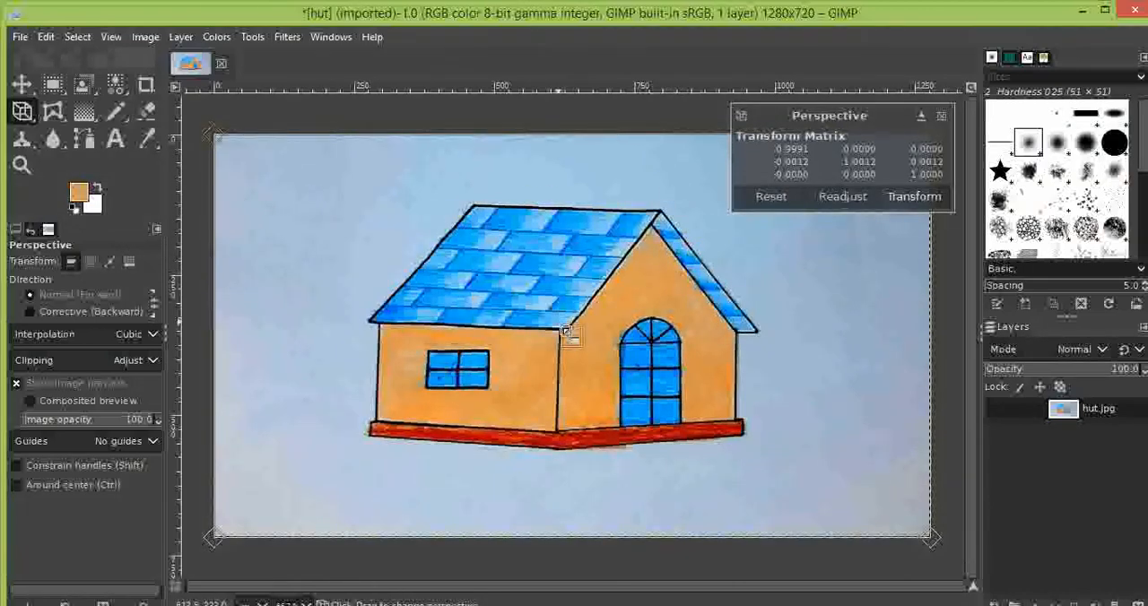
{"action": "left_click_drag", "start_coordinate": [570, 335], "coordinate": [617, 336]}
{"action": "left_click", "coordinate": [913, 197]}
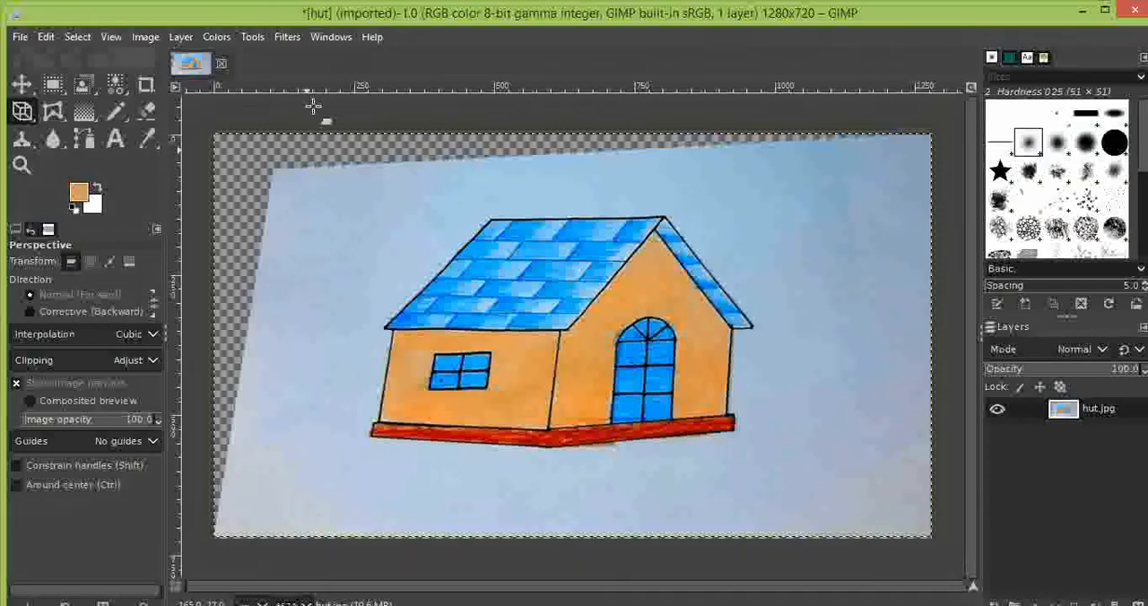
- Start another Perspective transform on the hut layer, readjust its handles to the current view and reset them
{"action": "left_click", "coordinate": [249, 37]}
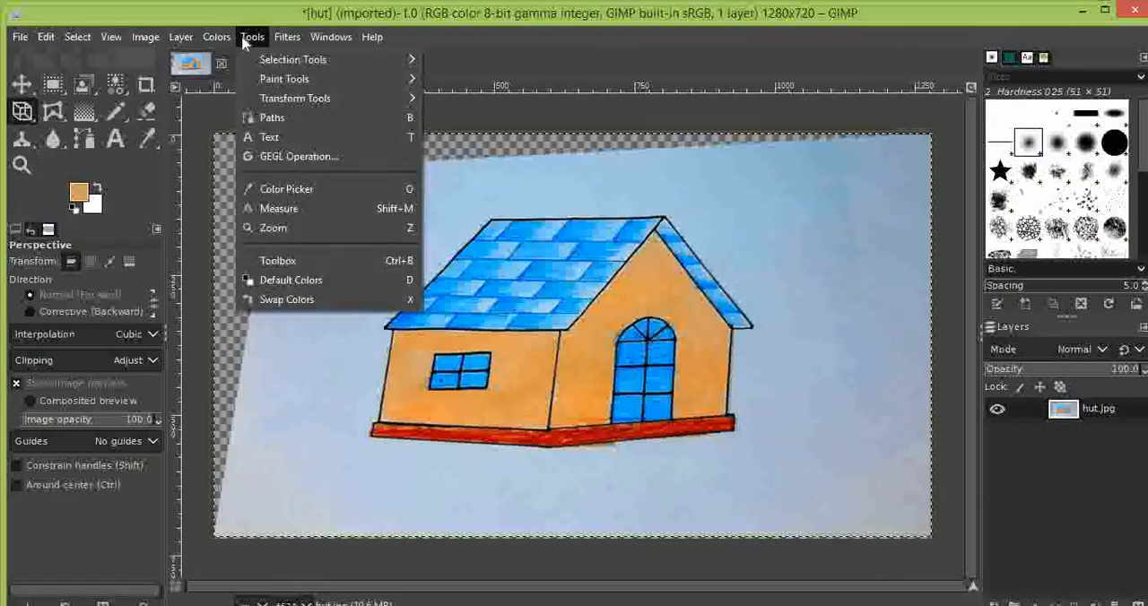
{"action": "left_click", "coordinate": [646, 315]}
{"action": "left_click", "coordinate": [644, 315]}
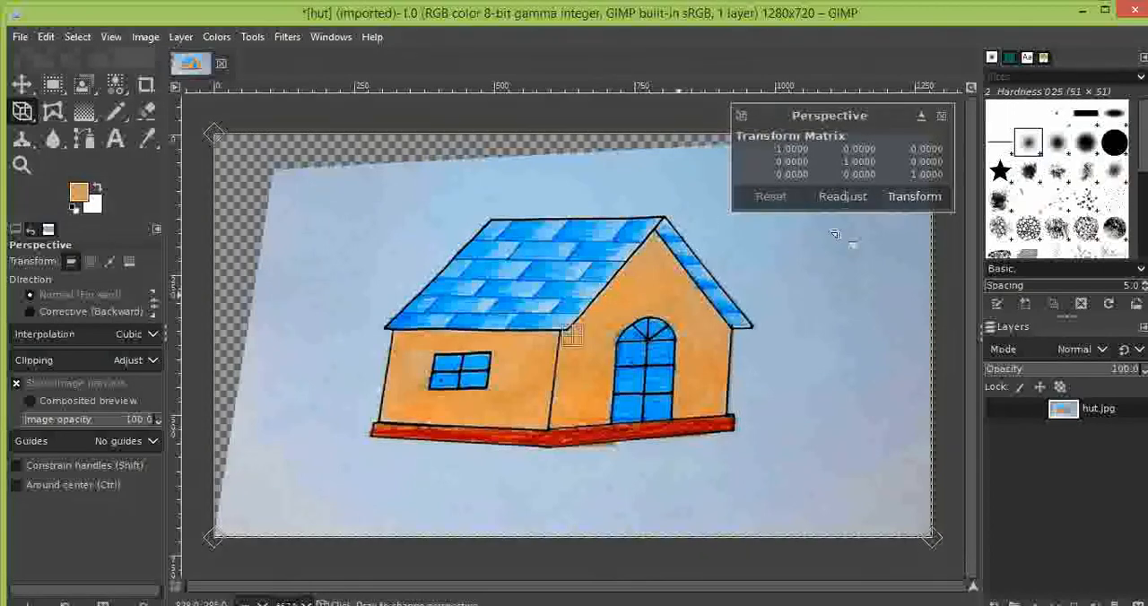
{"action": "left_click", "coordinate": [841, 197]}
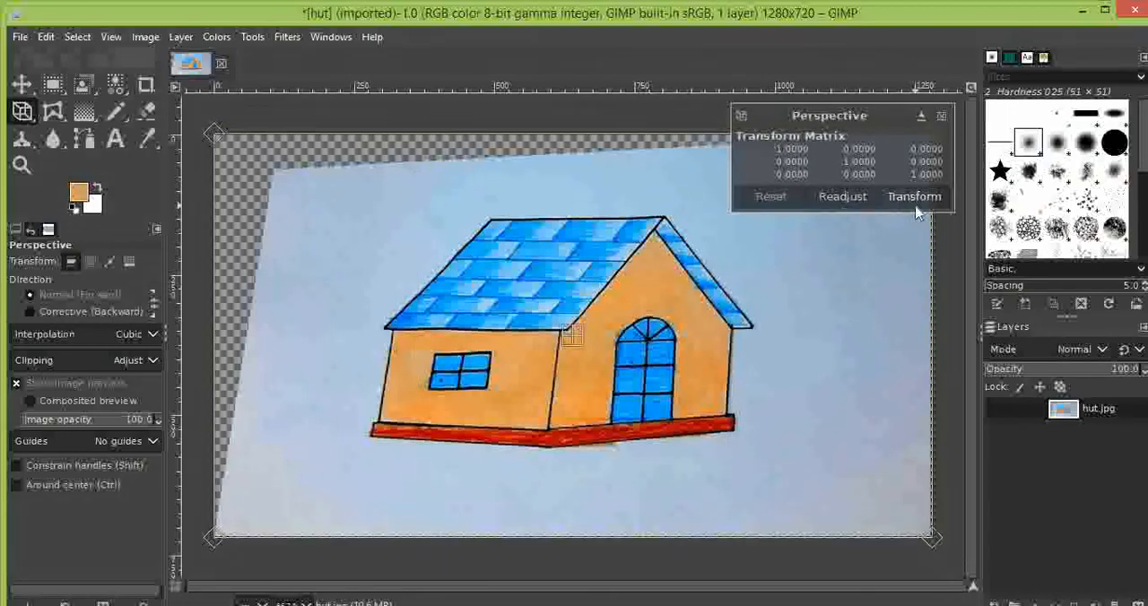
{"action": "left_click", "coordinate": [843, 197]}
{"action": "left_click", "coordinate": [843, 198]}
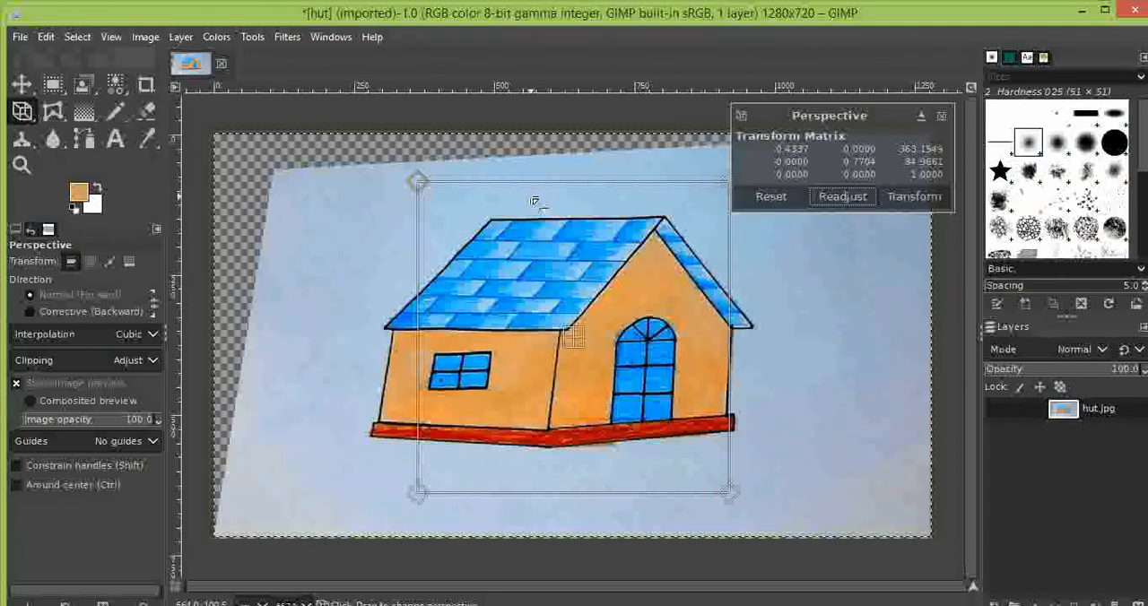
{"action": "left_click", "coordinate": [786, 195]}
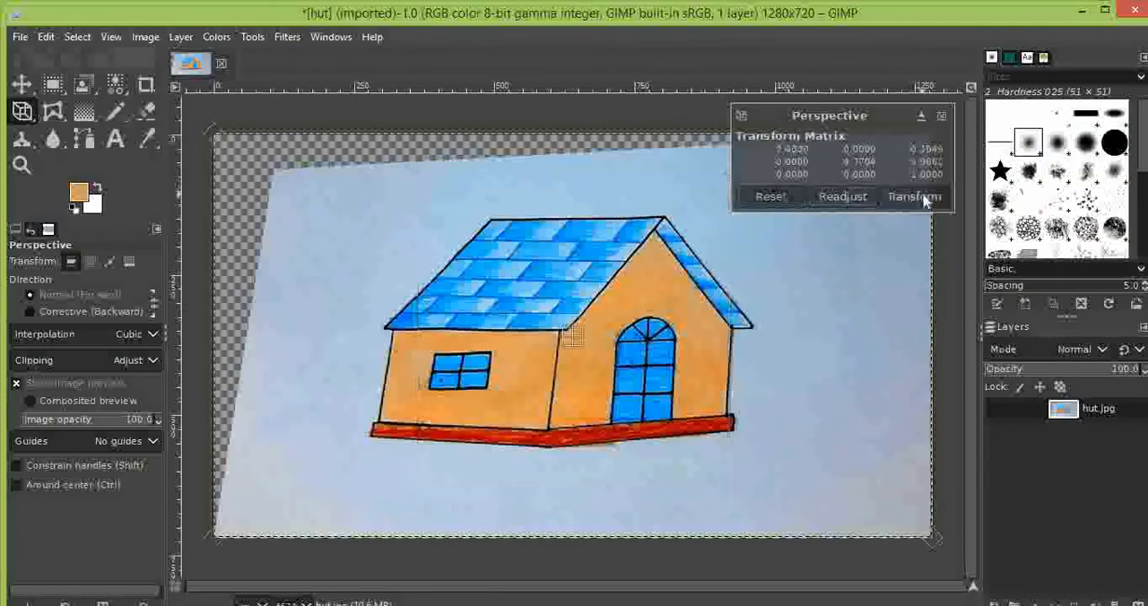
- Undo the perspective changes made to the hut layer
{"action": "key", "text": "ctrl+z"}
{"action": "key", "text": "ctrl+z"}
{"action": "key", "text": "ctrl+z"}
{"action": "key", "text": "ctrl+z"}
{"action": "key", "text": "ctrl+z"}
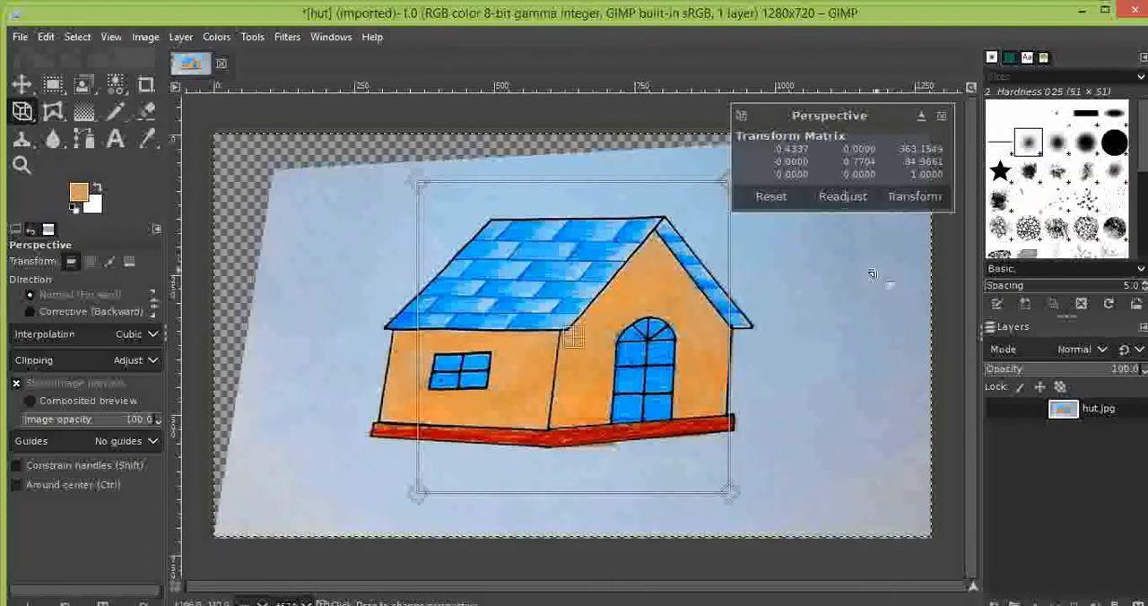
{"action": "left_click", "coordinate": [915, 196]}
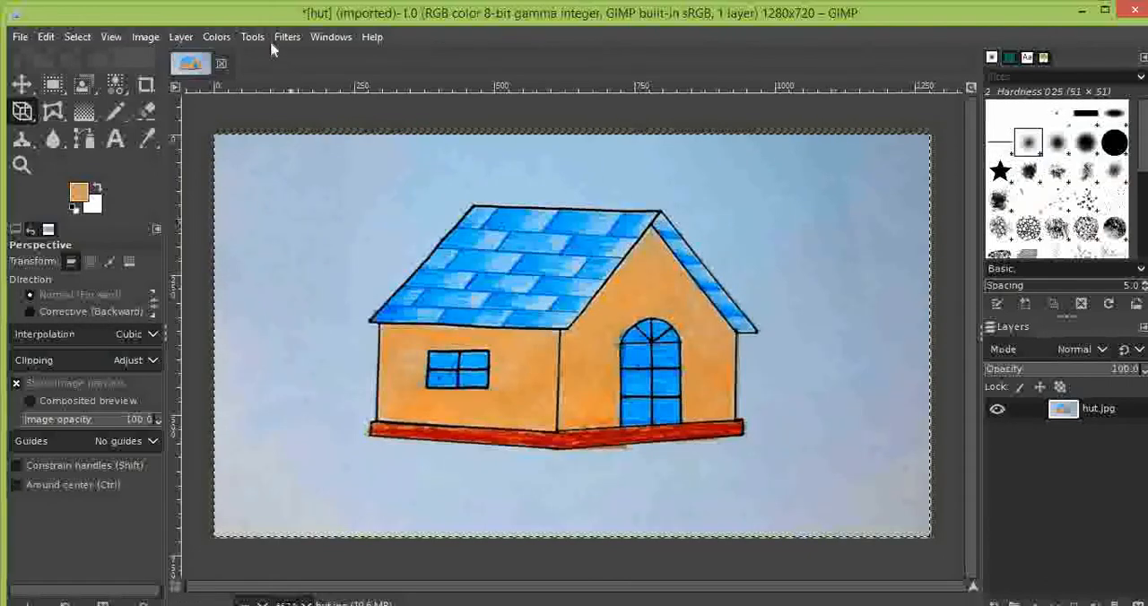
- Try a 3D Transform of the hut layer at about X 46.25, Y -48.99, Z -2.62, and reset the angles
{"action": "left_click", "coordinate": [252, 37]}
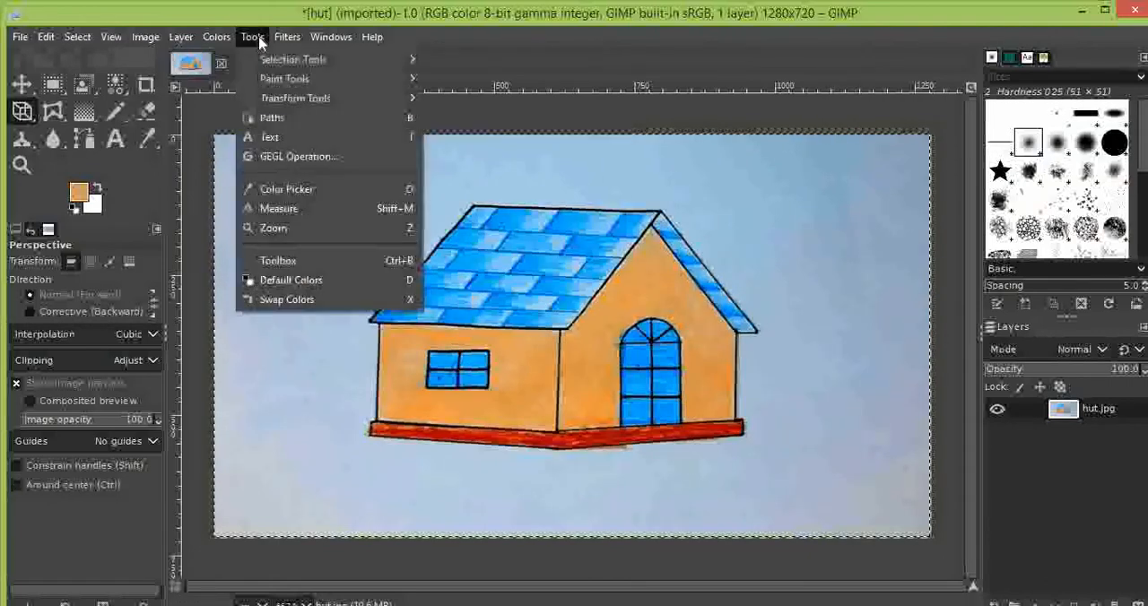
{"action": "mouse_move", "coordinate": [385, 98]}
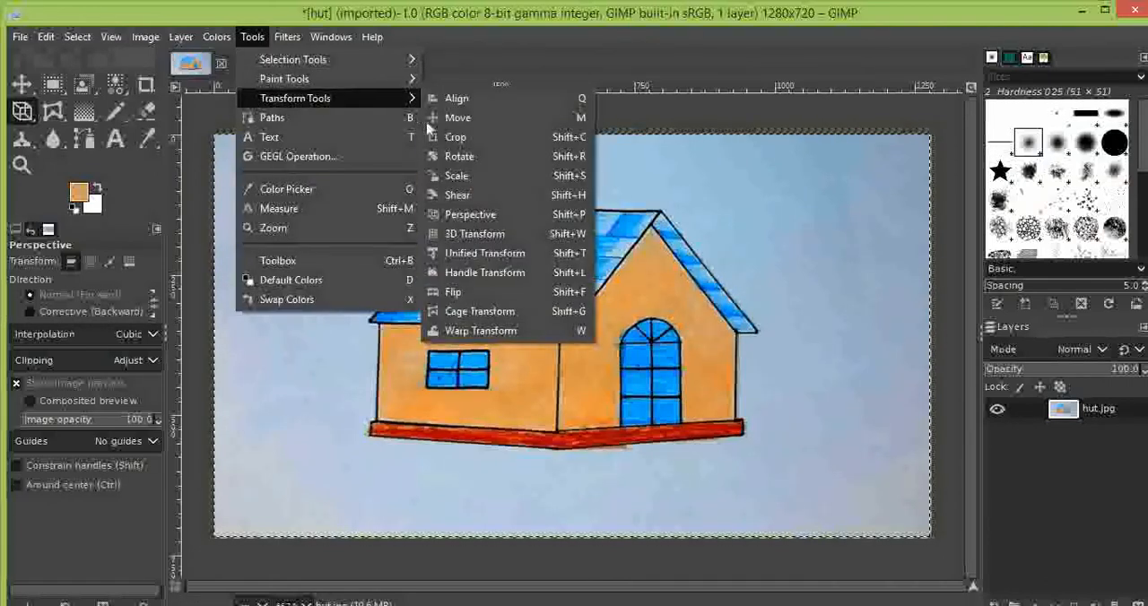
{"action": "left_click", "coordinate": [524, 237]}
{"action": "left_click", "coordinate": [585, 303]}
{"action": "left_click_drag", "start_coordinate": [584, 303], "coordinate": [531, 162]}
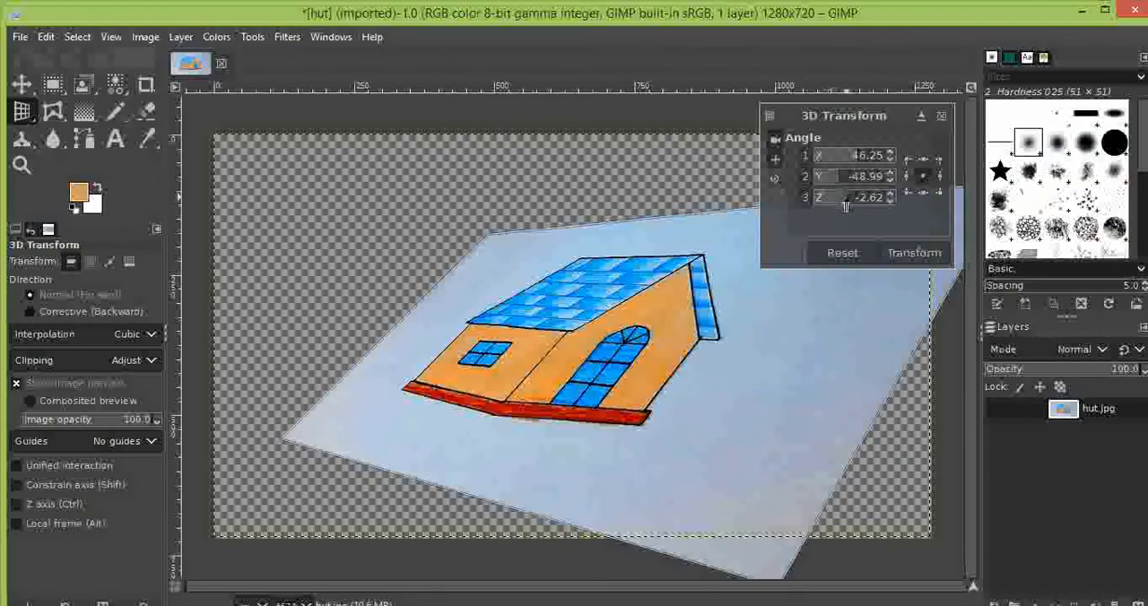
{"action": "left_click", "coordinate": [852, 253]}
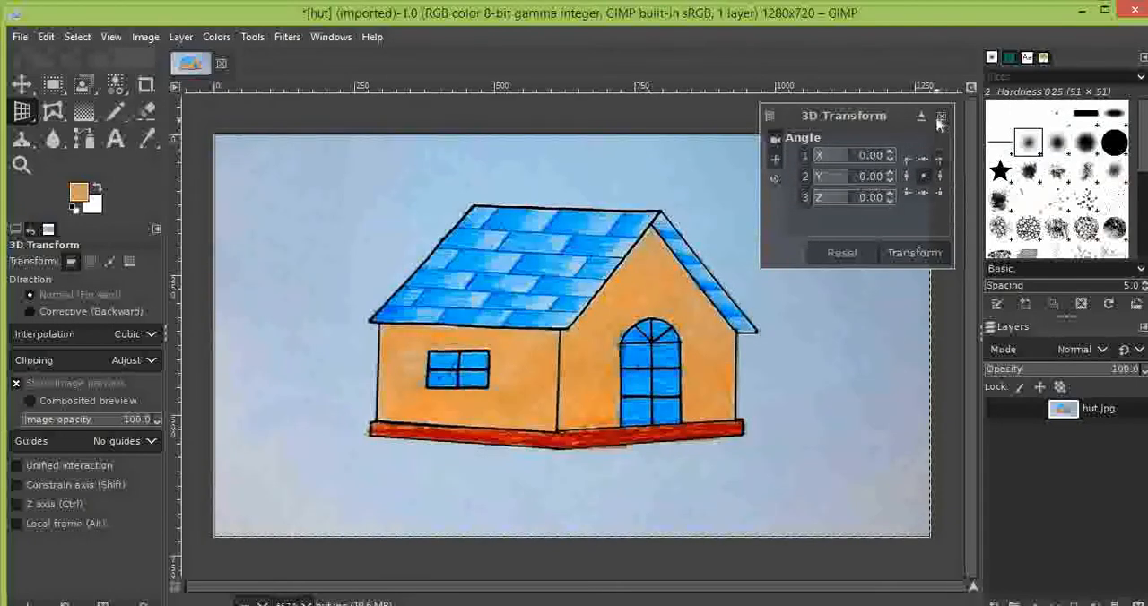
- Close the 3D Transform settings and flip the hut layer horizontally back and forth, ending in its original orientation
{"action": "left_click", "coordinate": [937, 116]}
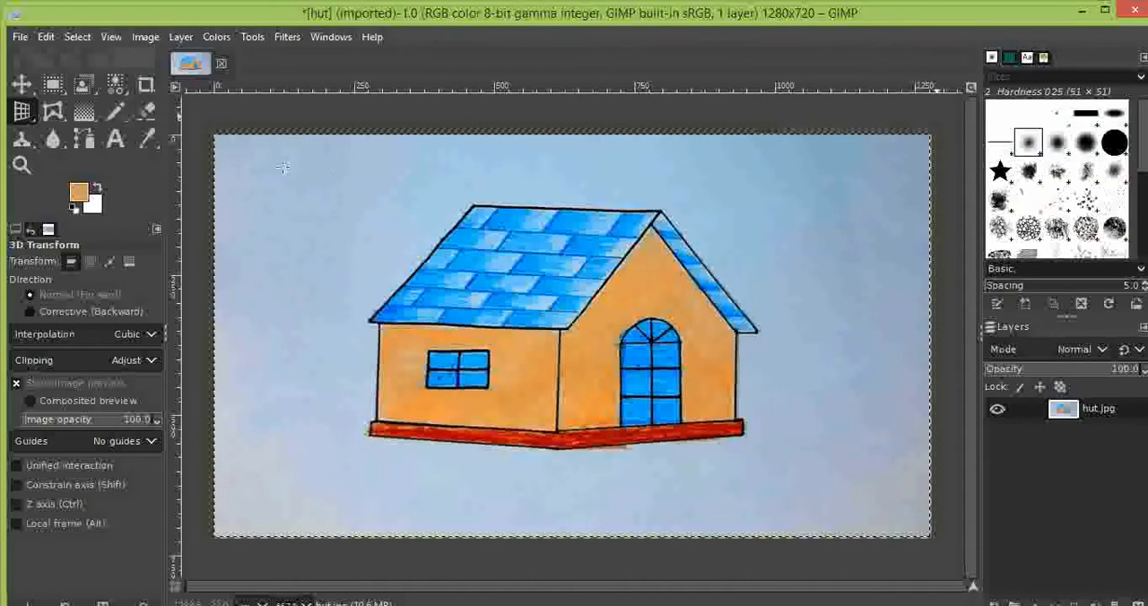
{"action": "left_click", "coordinate": [251, 36]}
{"action": "mouse_move", "coordinate": [305, 99]}
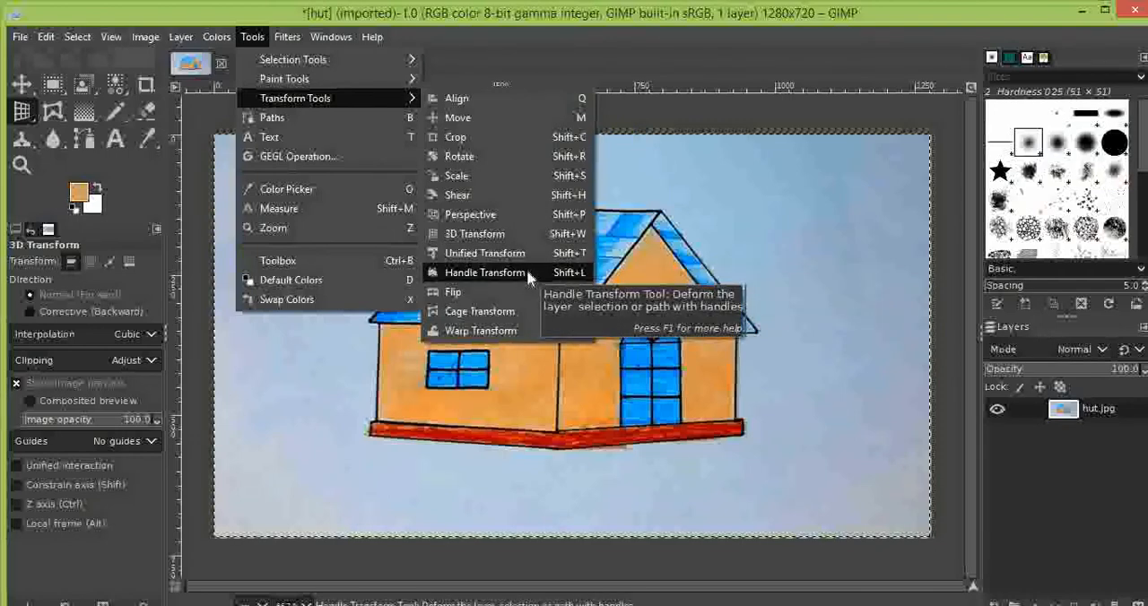
{"action": "left_click", "coordinate": [466, 292]}
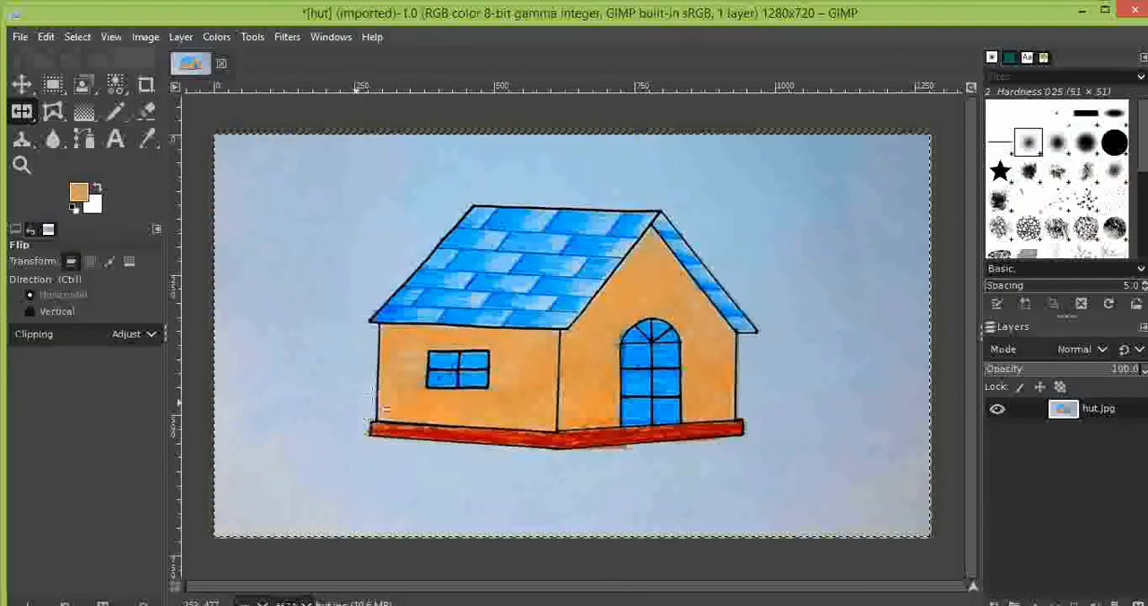
{"action": "left_click", "coordinate": [630, 303]}
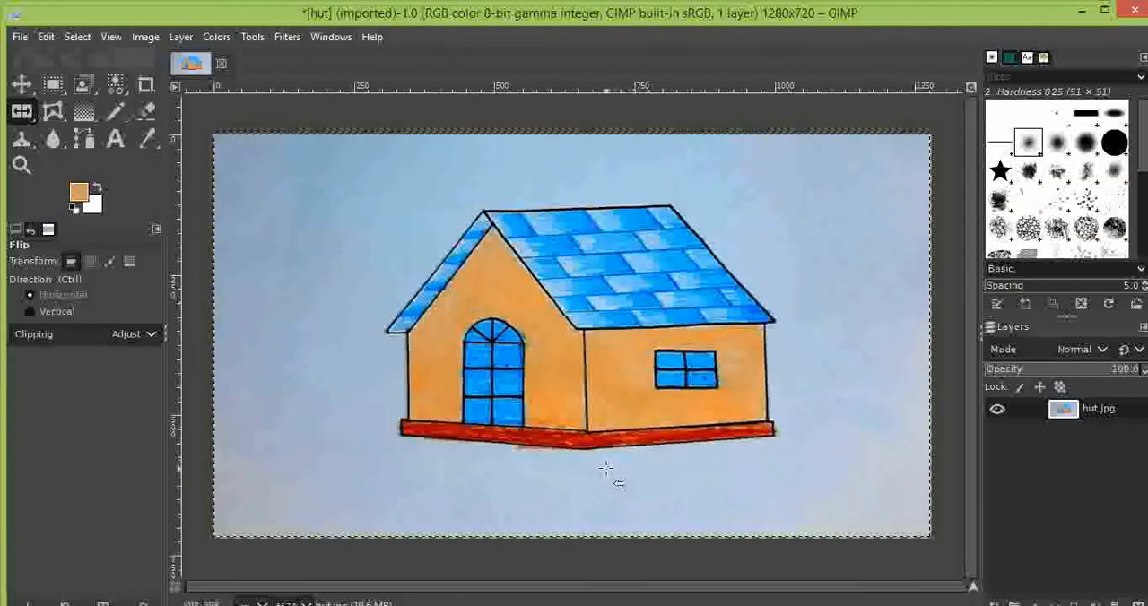
{"action": "left_click", "coordinate": [548, 316]}
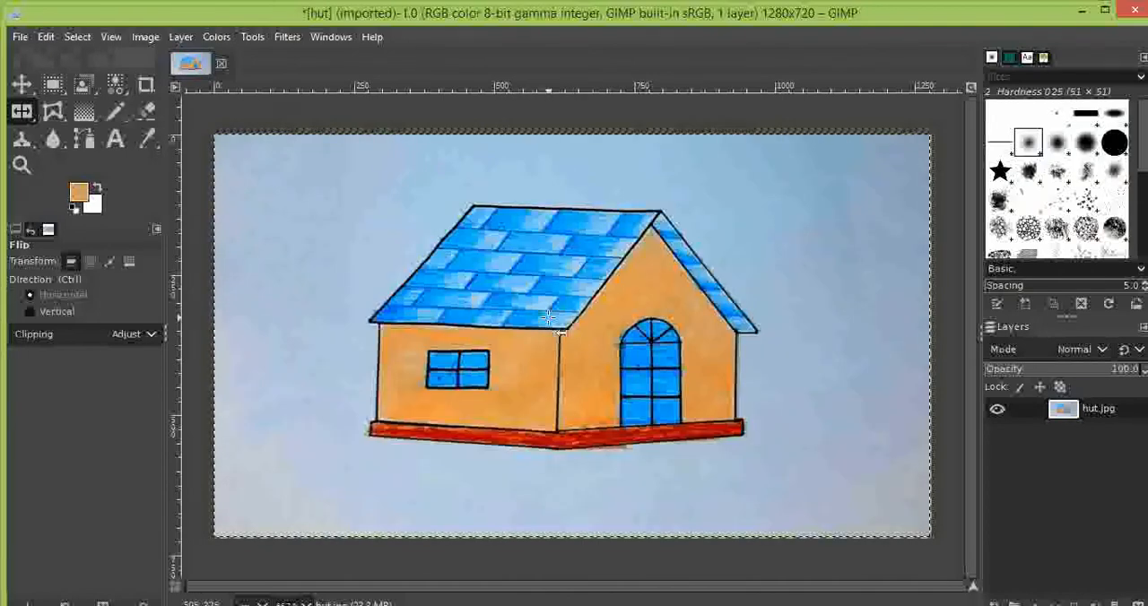
{"action": "left_click", "coordinate": [548, 315]}
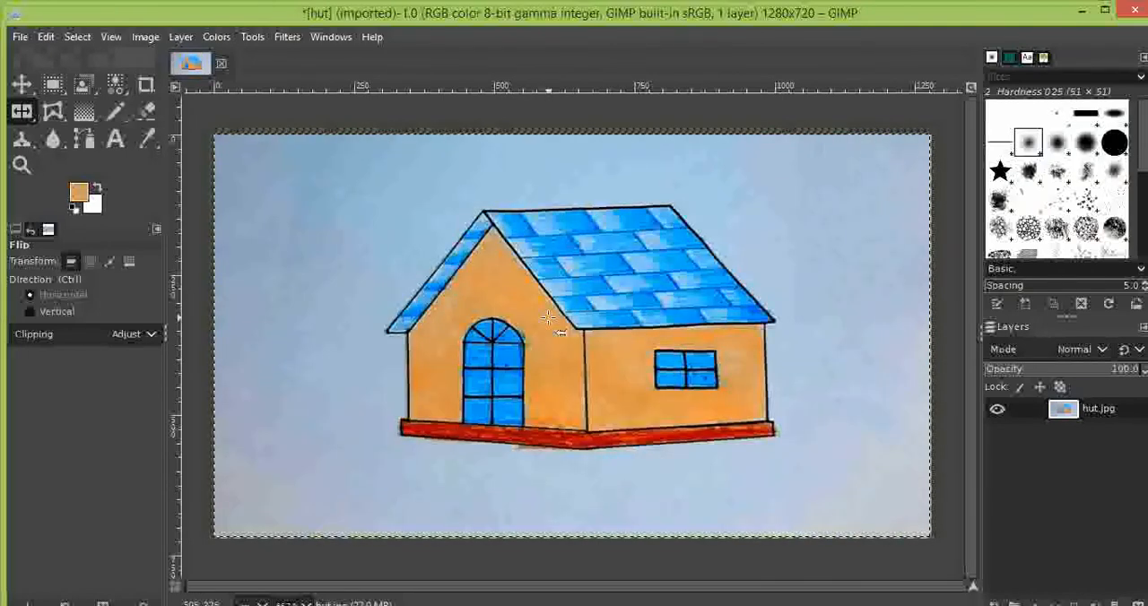
{"action": "left_click", "coordinate": [375, 354]}
- Flip the hut layer vertically and flip it back upright
{"action": "left_click", "coordinate": [32, 311]}
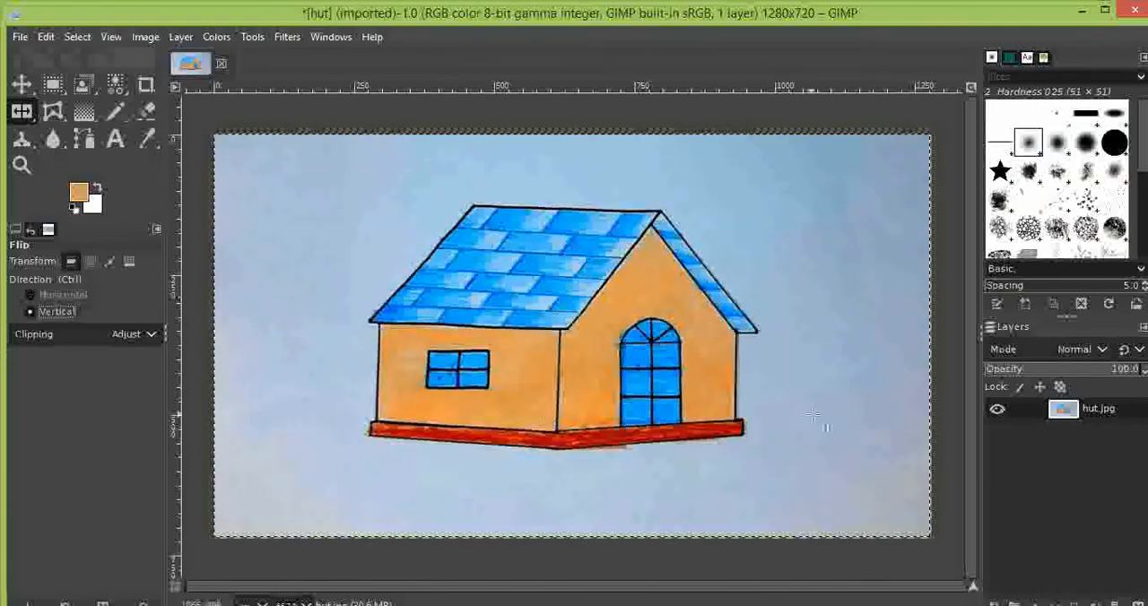
{"action": "left_click", "coordinate": [644, 471]}
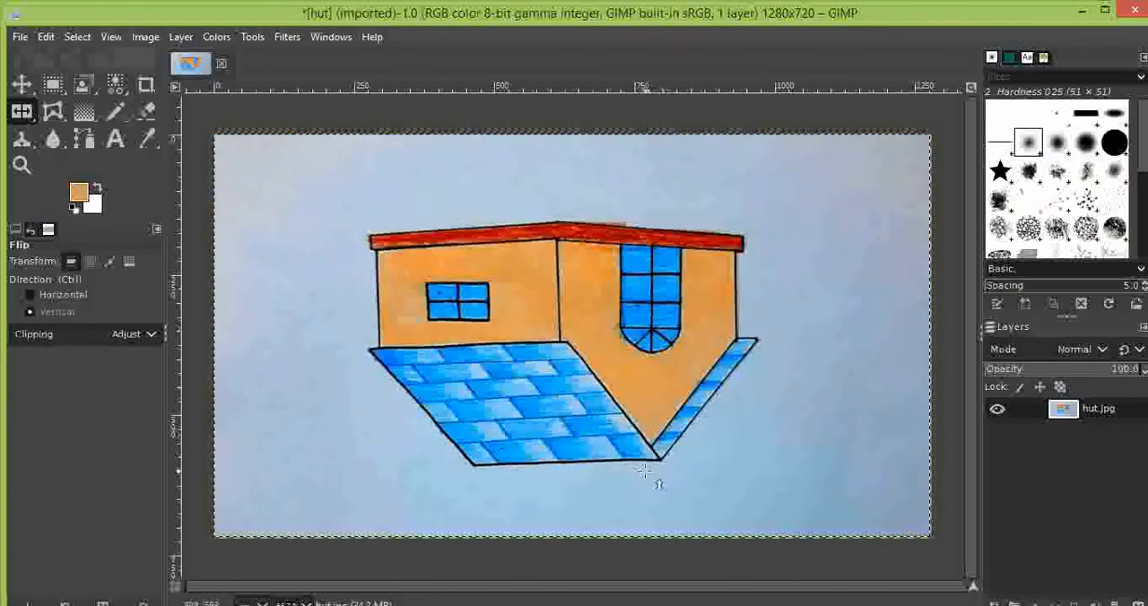
{"action": "left_click", "coordinate": [649, 415]}
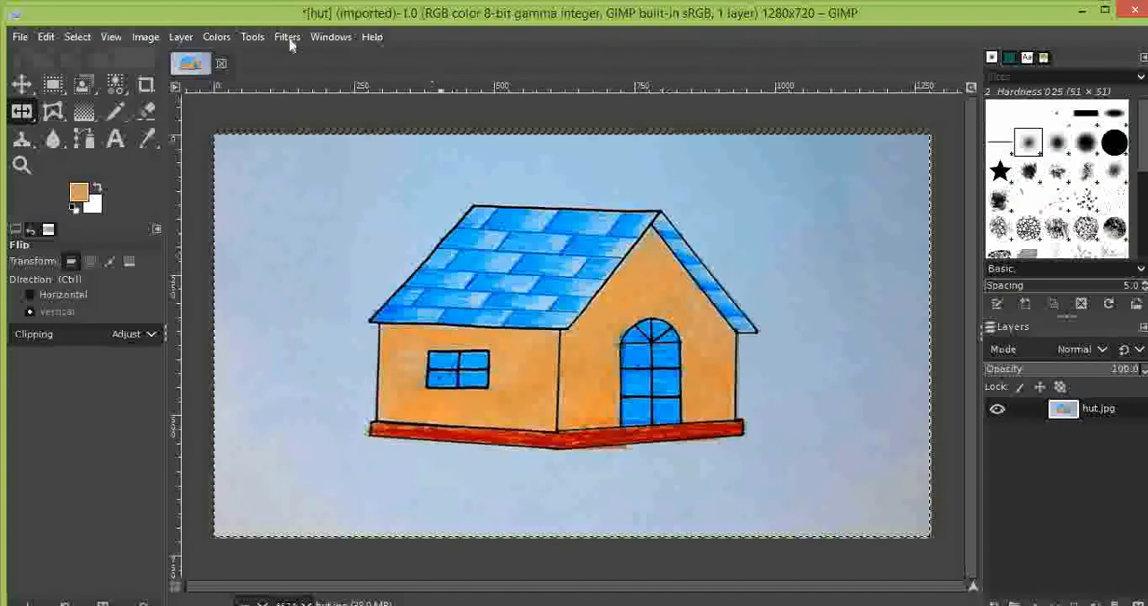
- Set up the Warp Transform tool with size 40.93, hardness 16, strength 88, spacing 38 and high quality preview enabled
{"action": "left_click", "coordinate": [252, 37]}
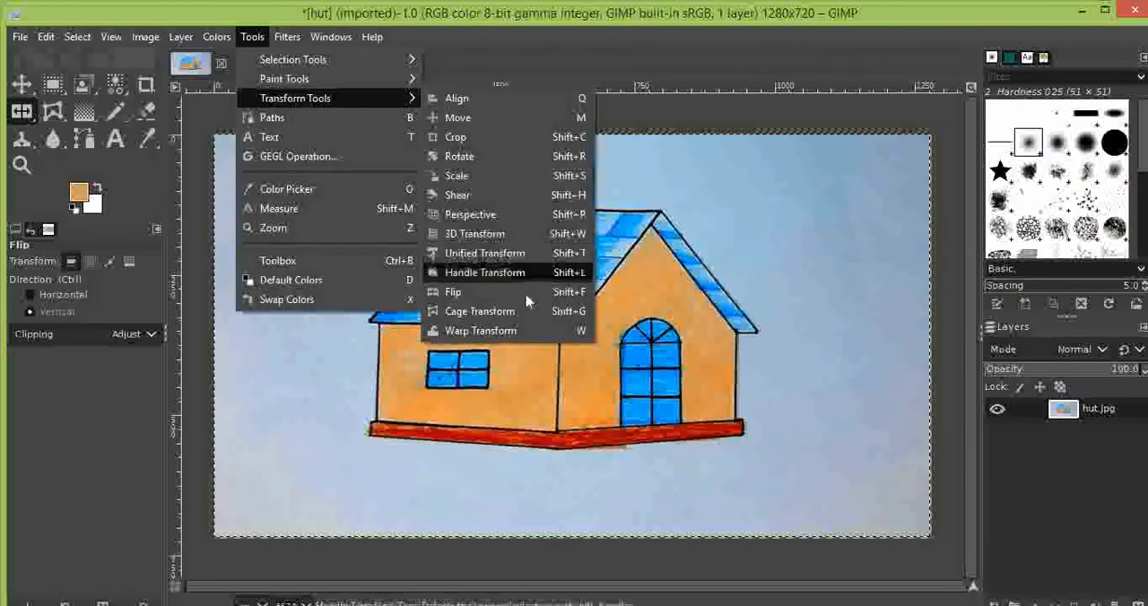
{"action": "left_click", "coordinate": [480, 331]}
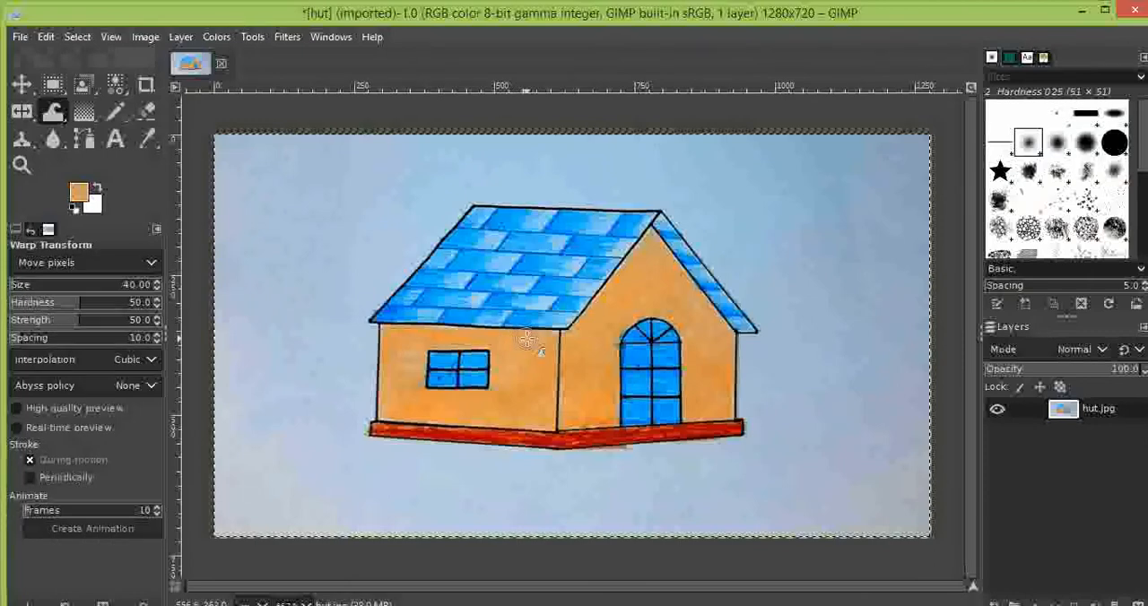
{"action": "left_click", "coordinate": [156, 302]}
{"action": "left_click", "coordinate": [156, 302]}
{"action": "left_click", "coordinate": [157, 303]}
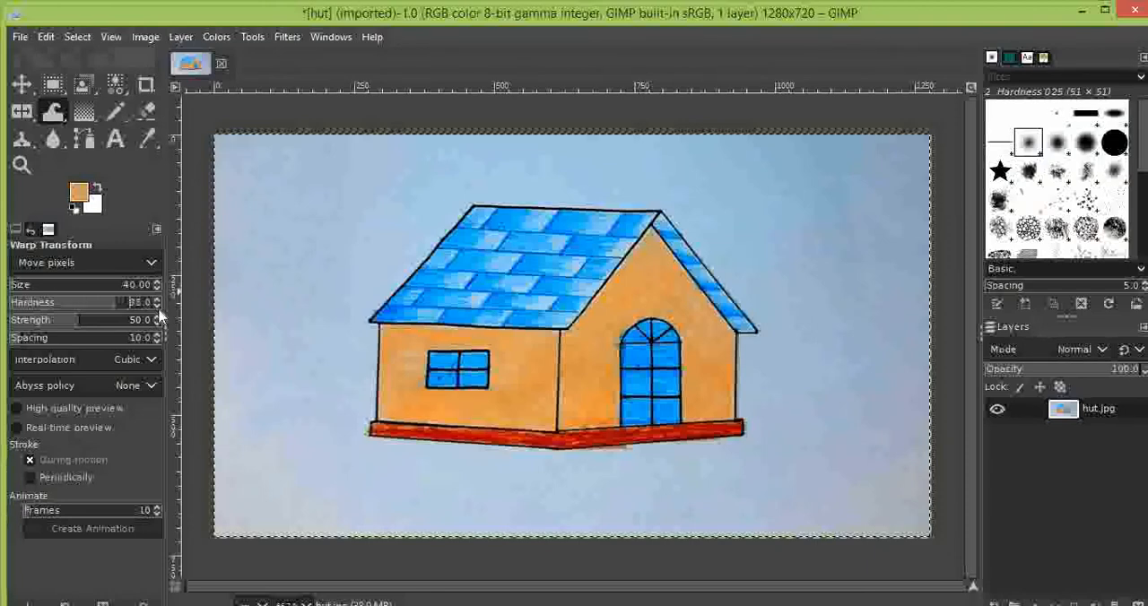
{"action": "type", "text": "16"}
{"action": "key", "text": "Return"}
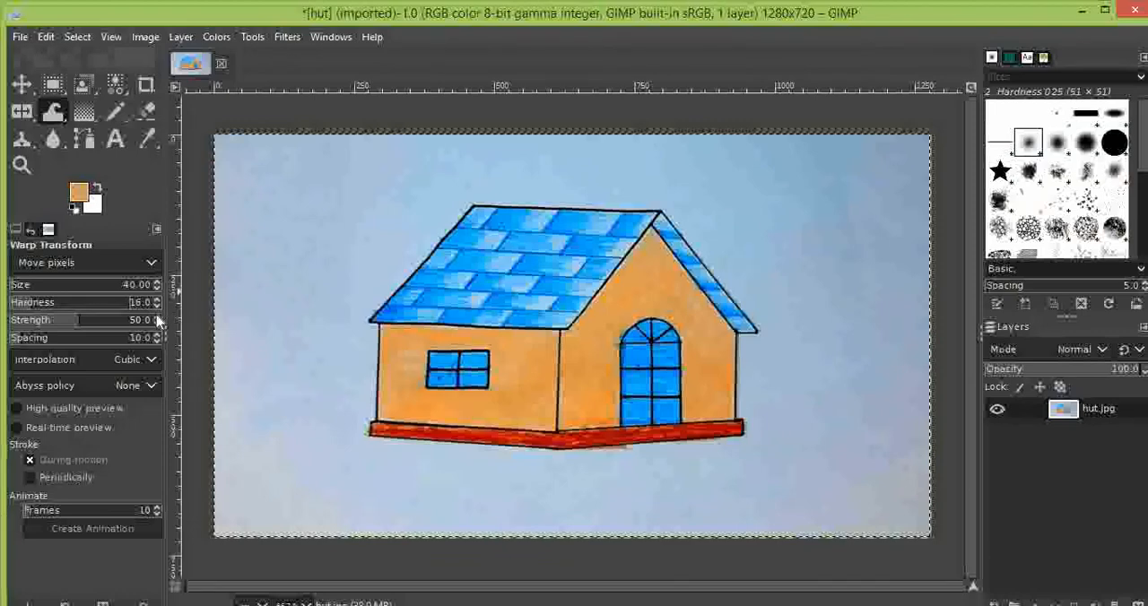
{"action": "left_click", "coordinate": [156, 317]}
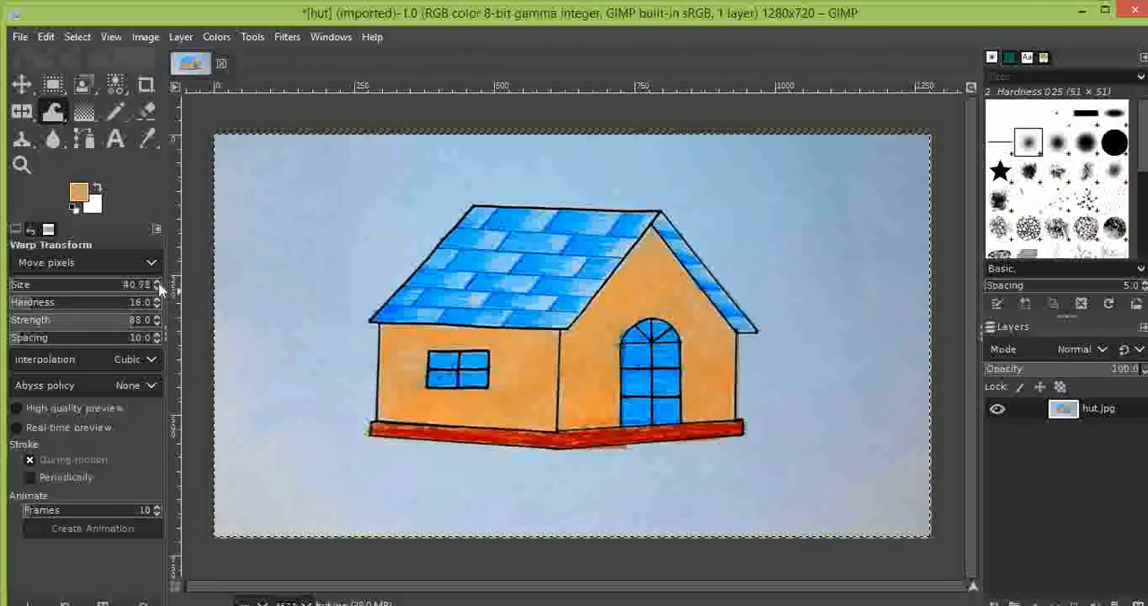
{"action": "left_click", "coordinate": [157, 335]}
{"action": "left_click", "coordinate": [112, 410]}
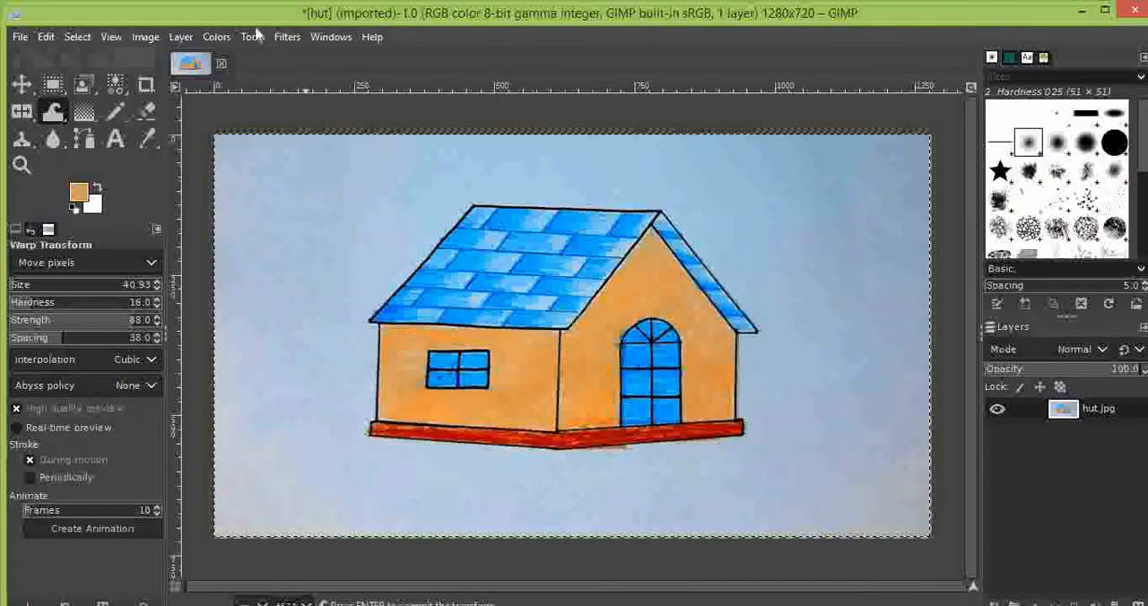
{"action": "left_click", "coordinate": [287, 37]}
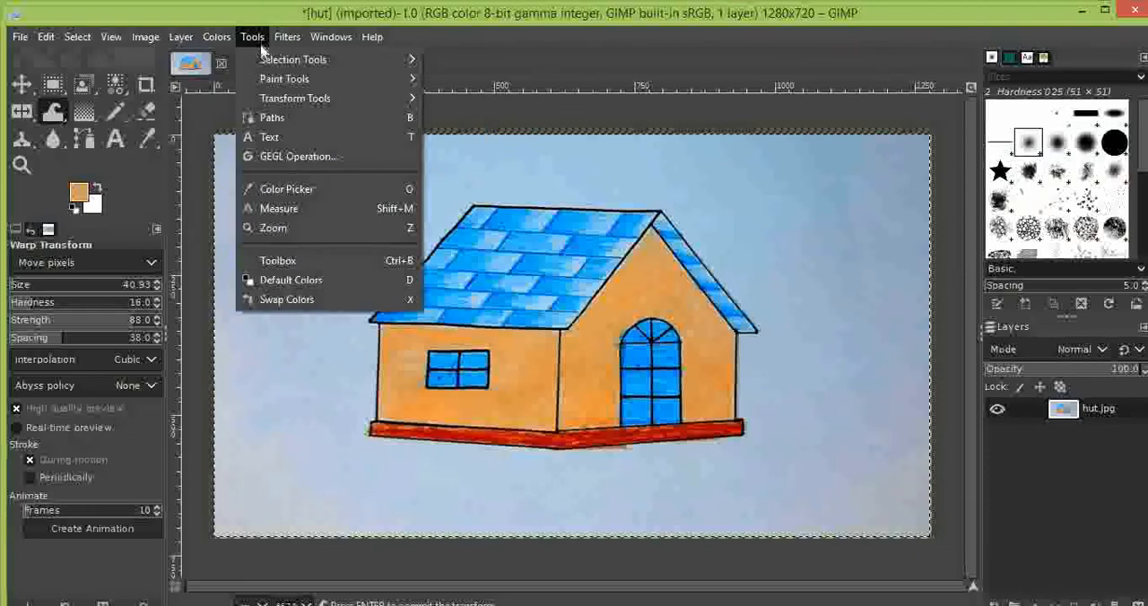
{"action": "mouse_move", "coordinate": [267, 60]}
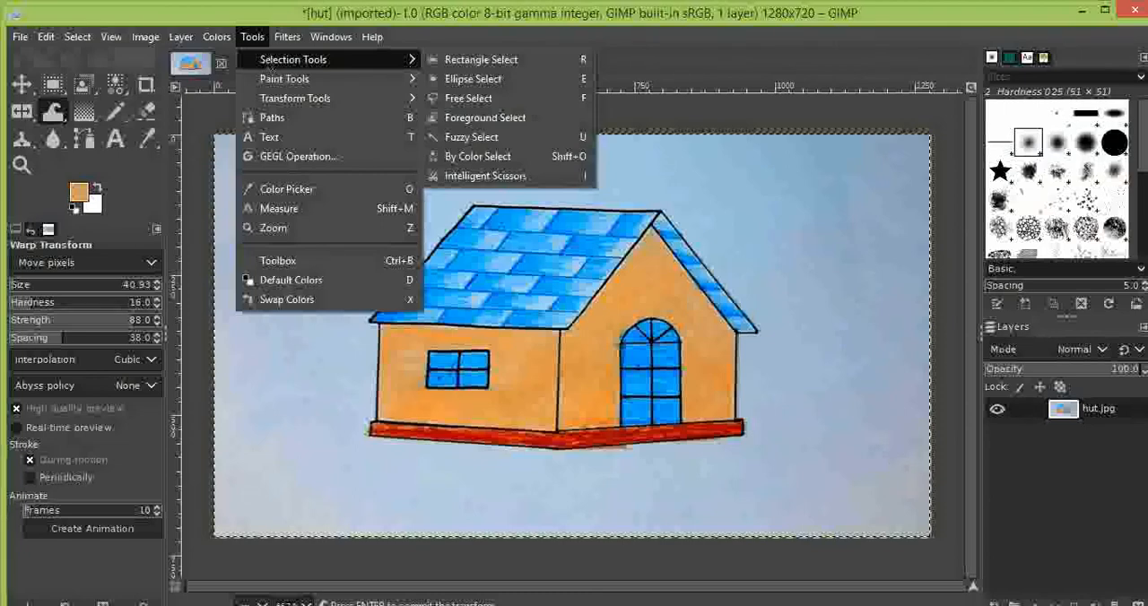
- Switch to the GIMP course document and review its transform tool sections from Move to Cage Transformation
{"action": "left_click", "coordinate": [11, 9]}
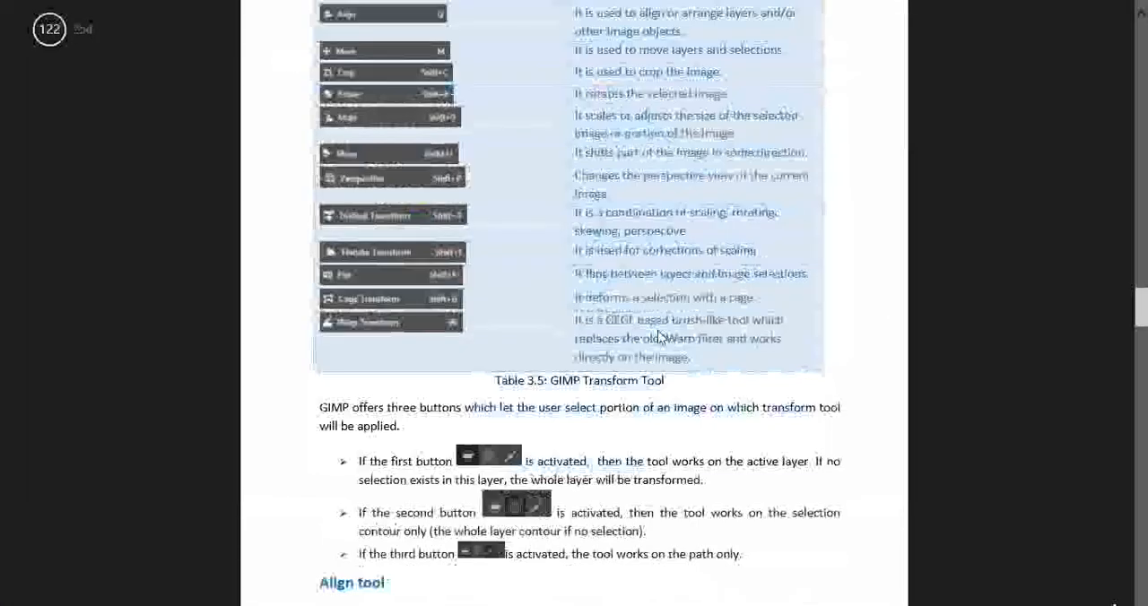
{"action": "scroll", "coordinate": [659, 336], "scroll_direction": "down", "scroll_amount": 15}
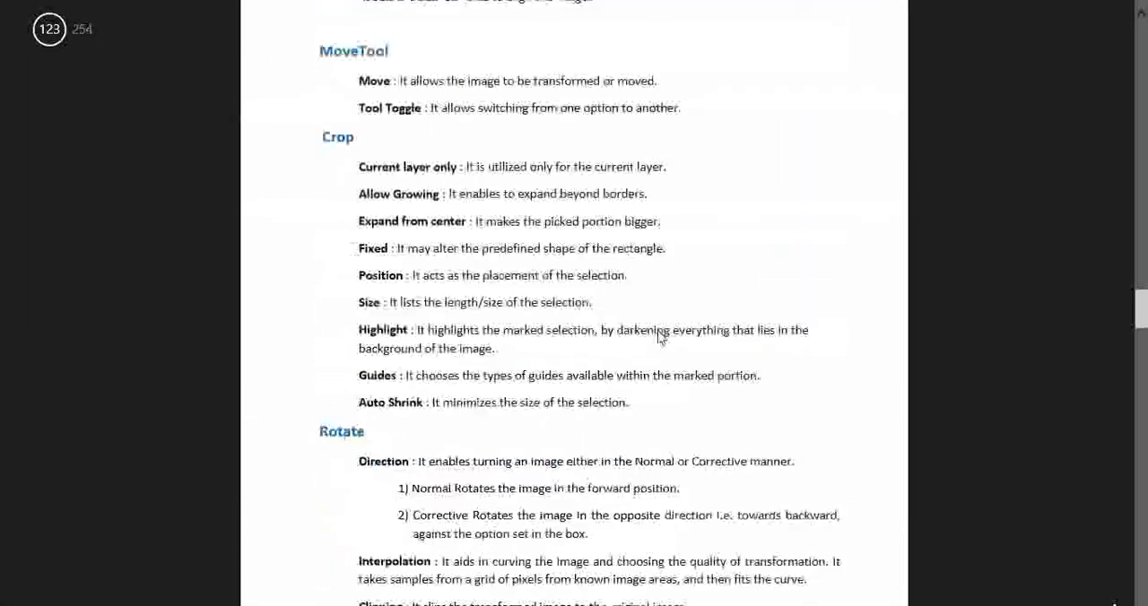
{"action": "scroll", "coordinate": [659, 337], "scroll_direction": "down", "scroll_amount": 5}
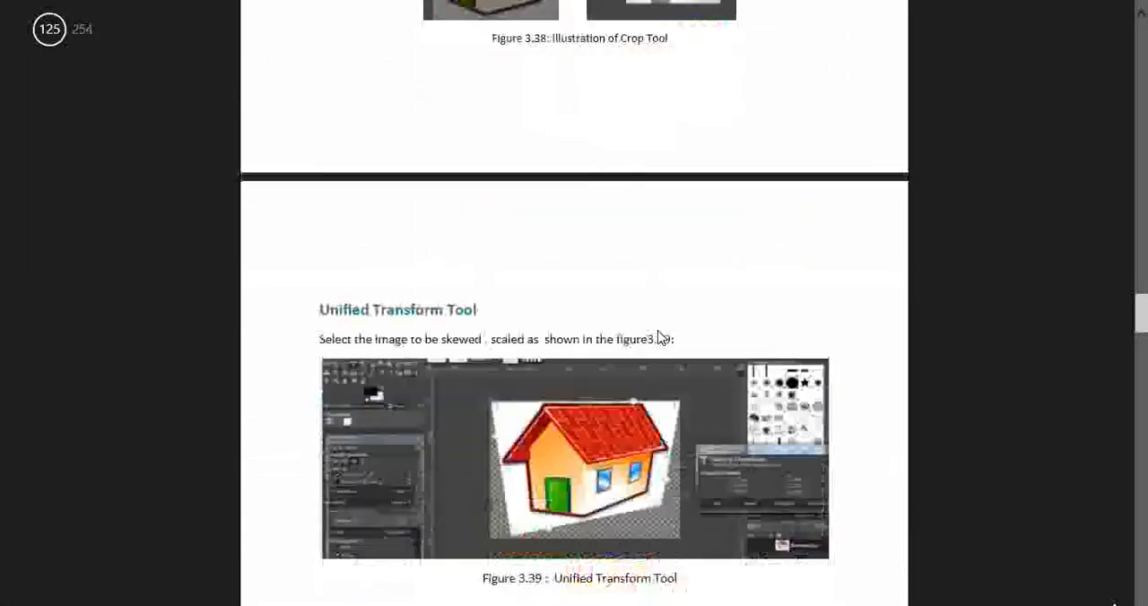
{"action": "scroll", "coordinate": [547, 384], "scroll_direction": "down", "scroll_amount": 8}
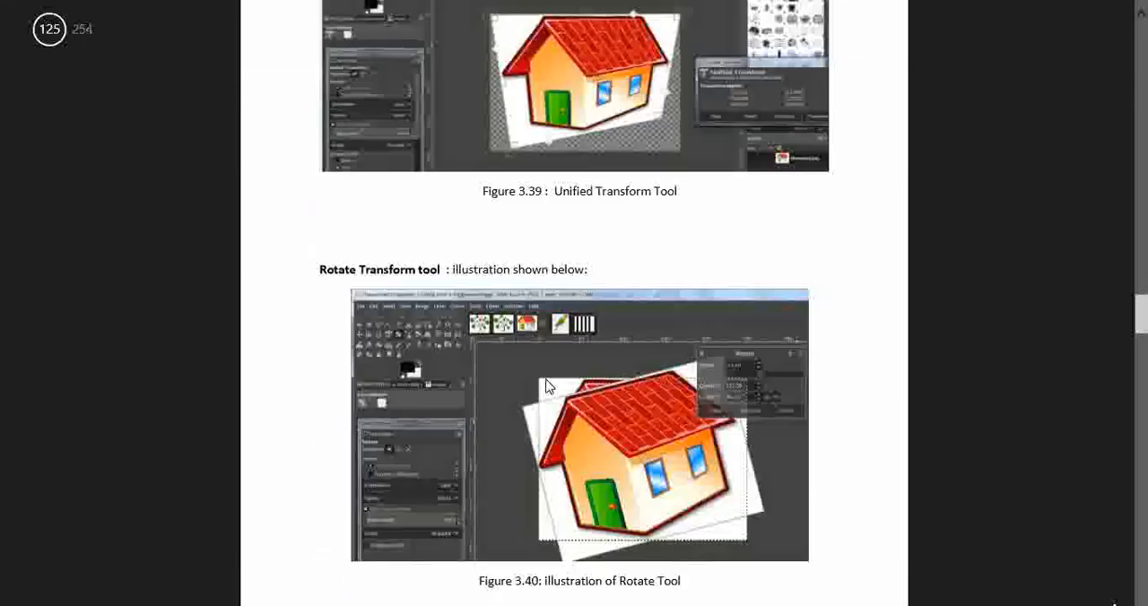
{"action": "scroll", "coordinate": [547, 384], "scroll_direction": "down", "scroll_amount": 8}
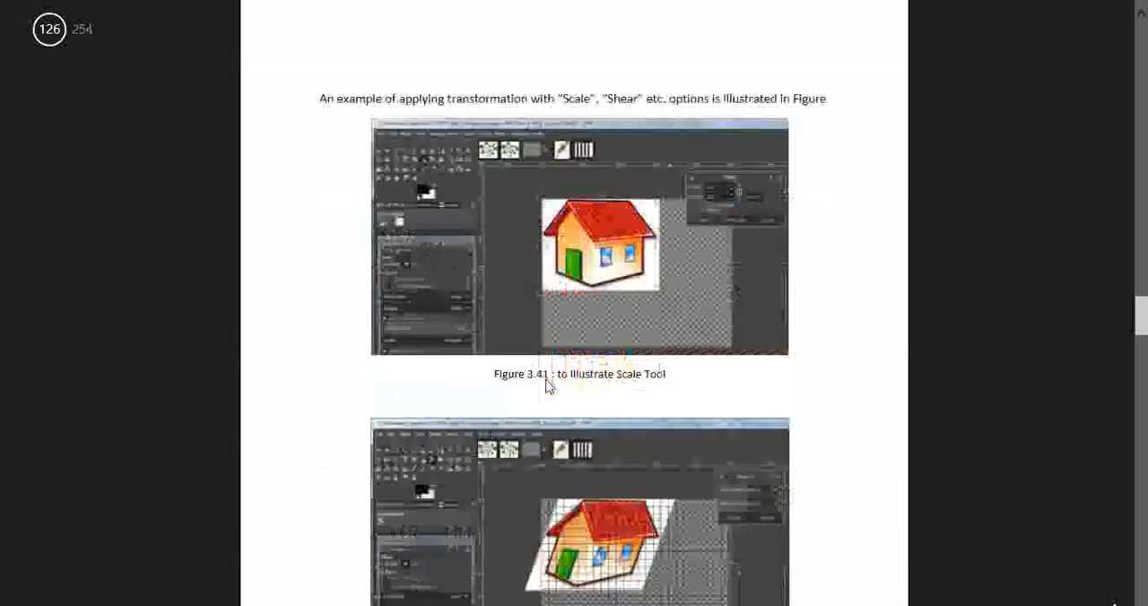
{"action": "scroll", "coordinate": [546, 383], "scroll_direction": "down", "scroll_amount": 8}
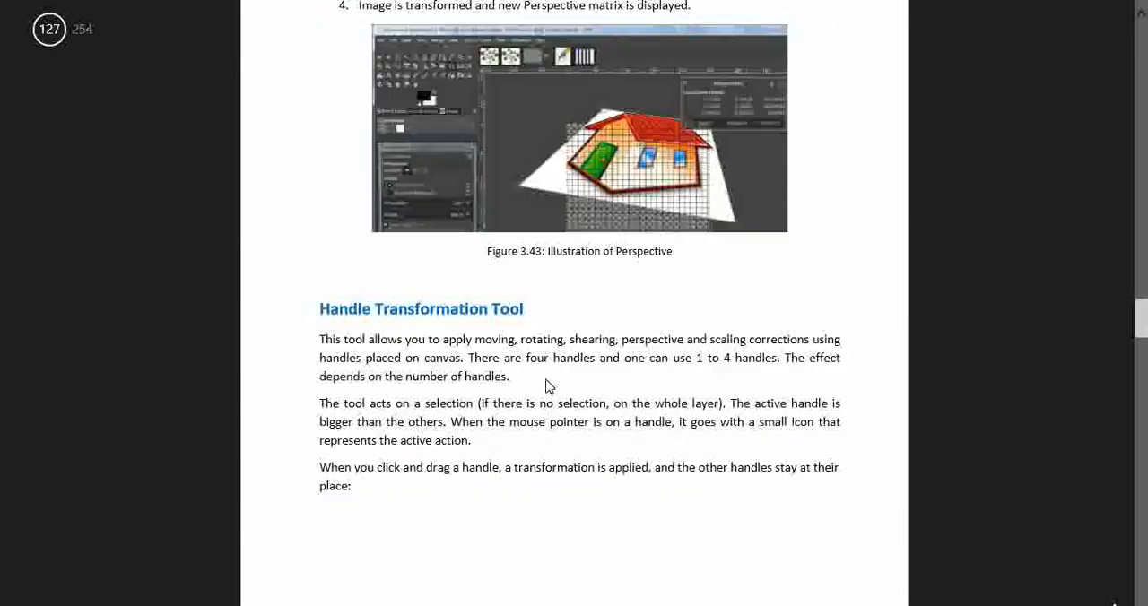
{"action": "scroll", "coordinate": [547, 384], "scroll_direction": "down", "scroll_amount": 6}
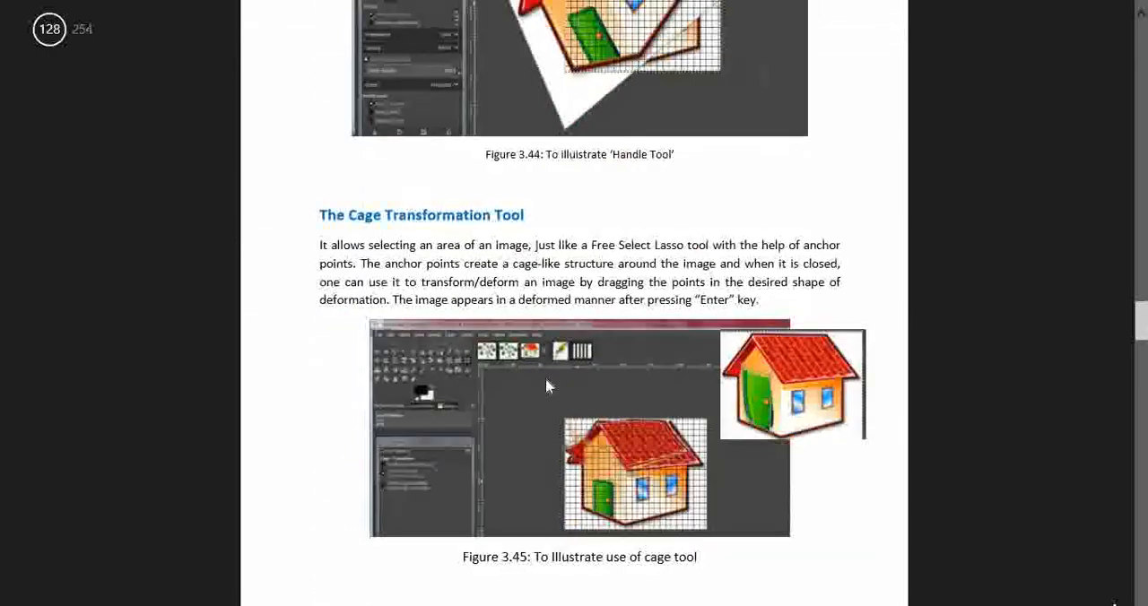